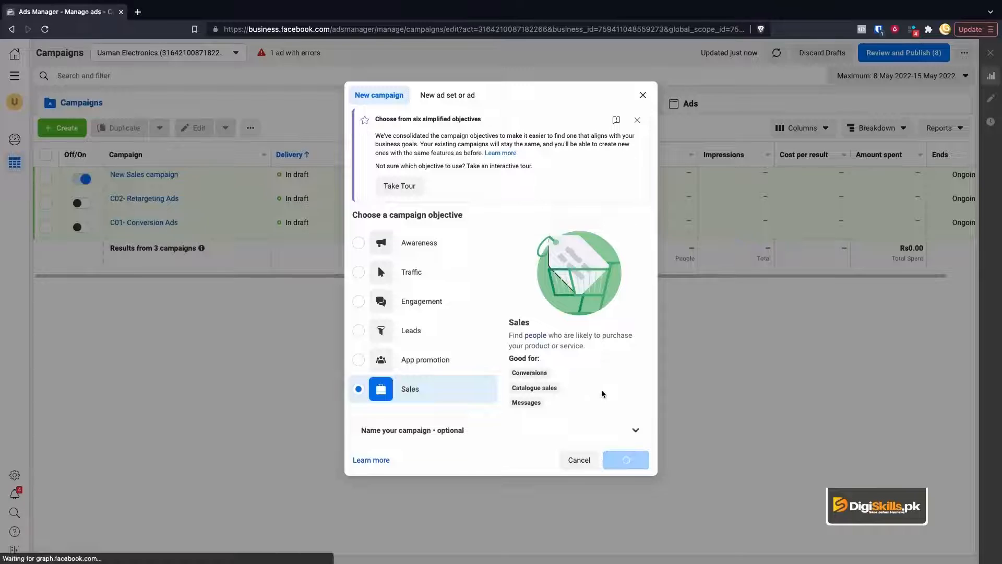
Turn on campaign budget optimisation for the new sales campaign and continue to its ad set.
scroll(616, 399, down, 1)
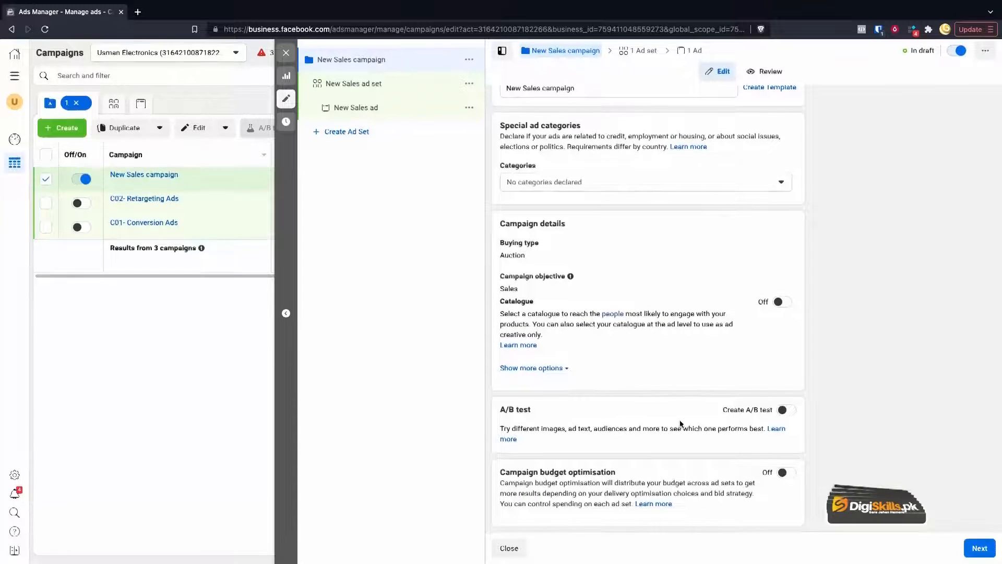
click(784, 472)
scroll(693, 479, down, 3)
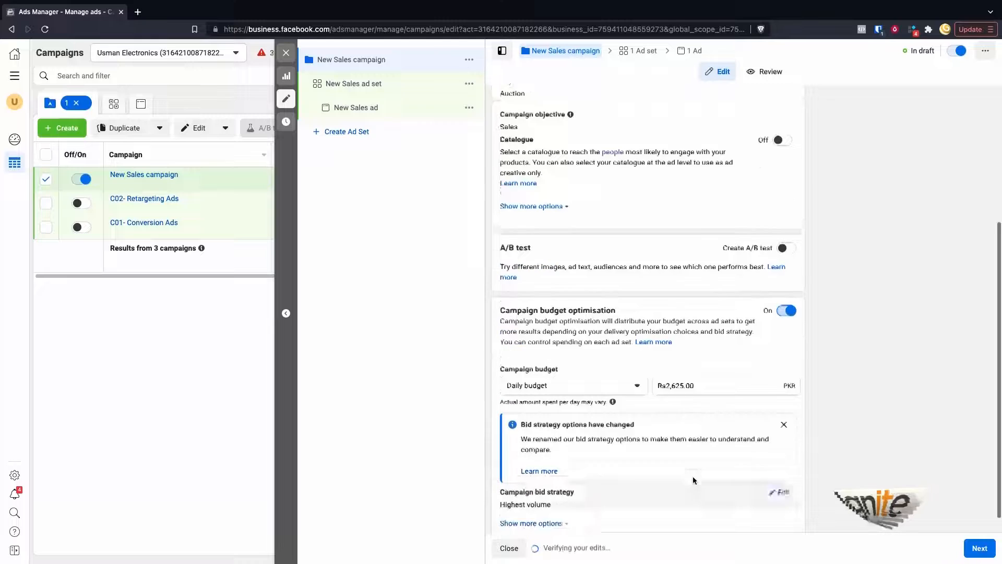
click(973, 548)
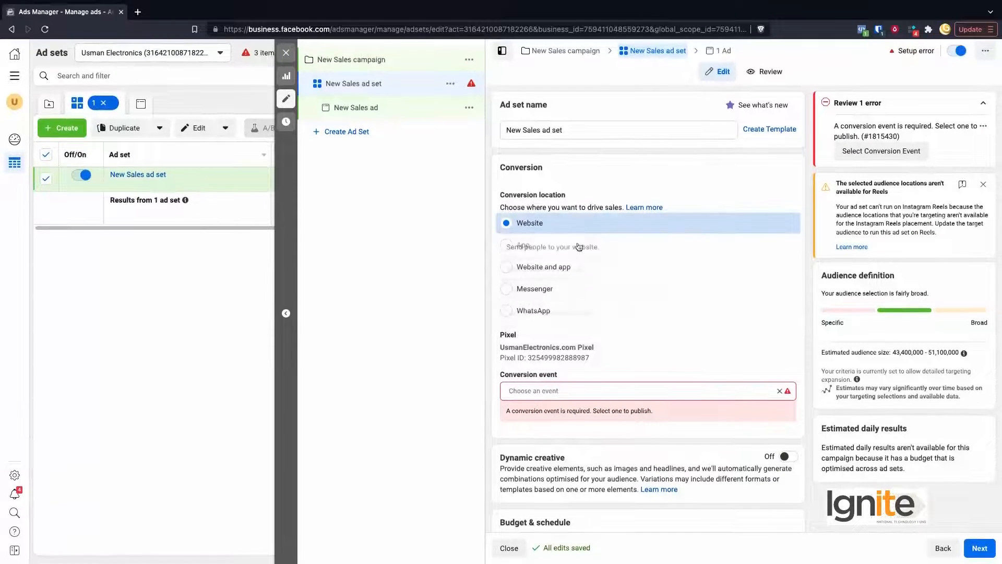
Choose Purchase as the ad set's conversion event.
click(603, 385)
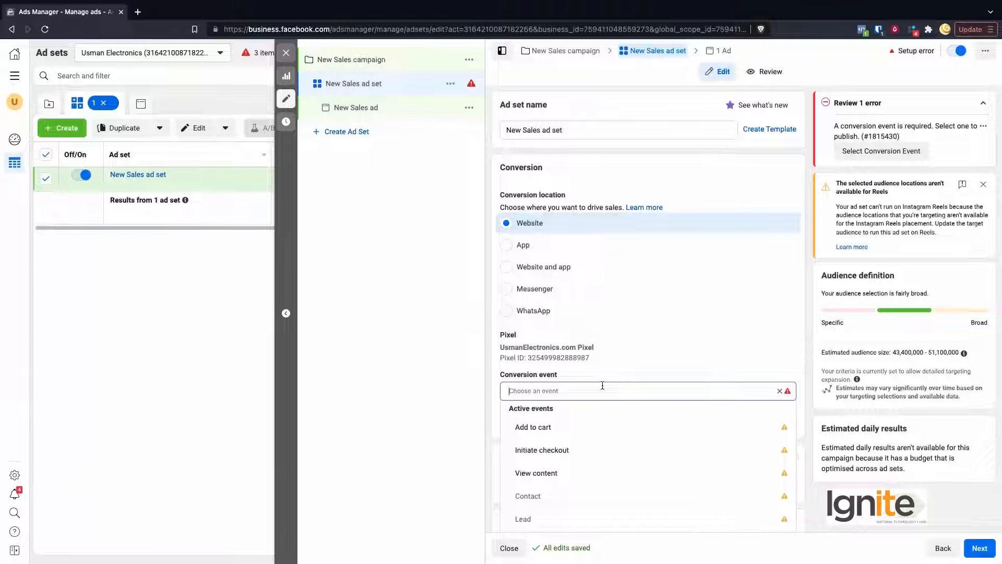
scroll(588, 469, down, 5)
scroll(588, 465, down, 1)
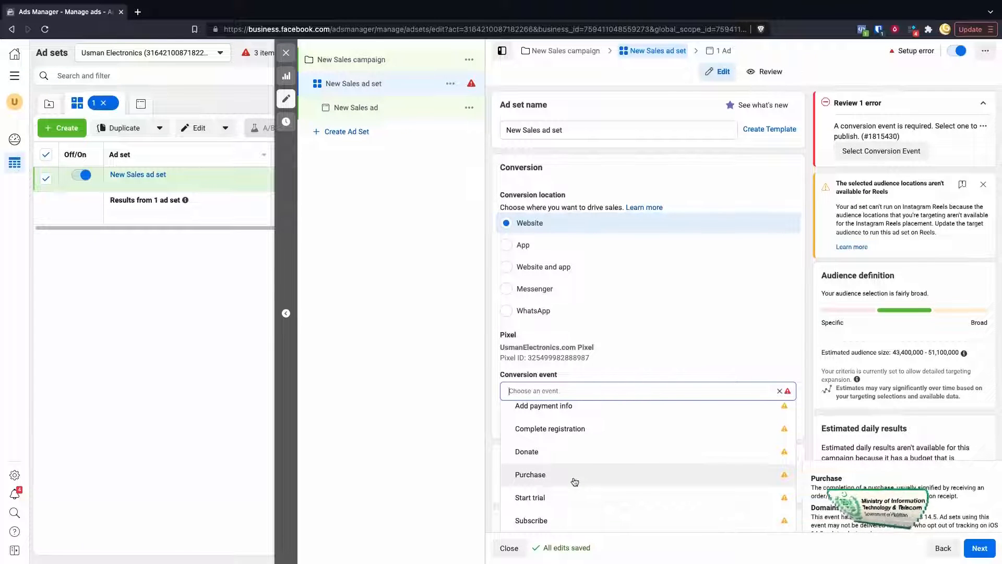
click(575, 475)
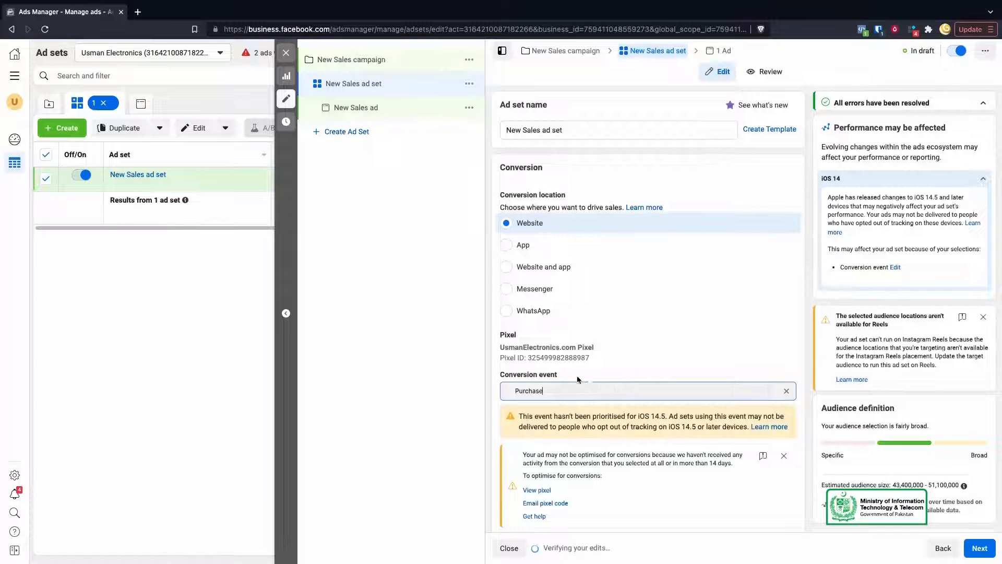
Go through the ad set's schedule, audience, placement and delivery settings and continue to the ad.
scroll(622, 401, down, 2)
scroll(622, 401, down, 2)
scroll(583, 379, down, 7)
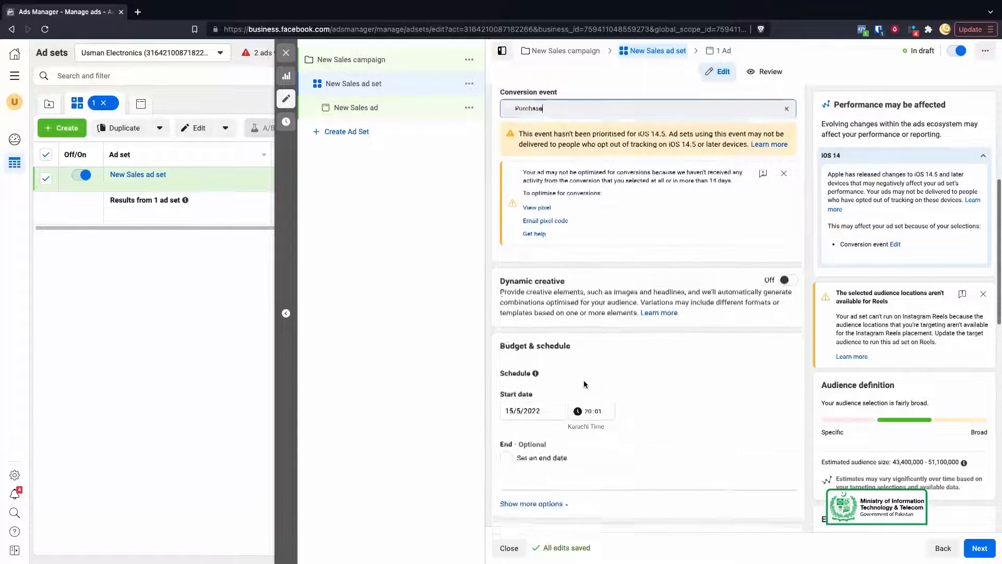
scroll(584, 381, down, 6)
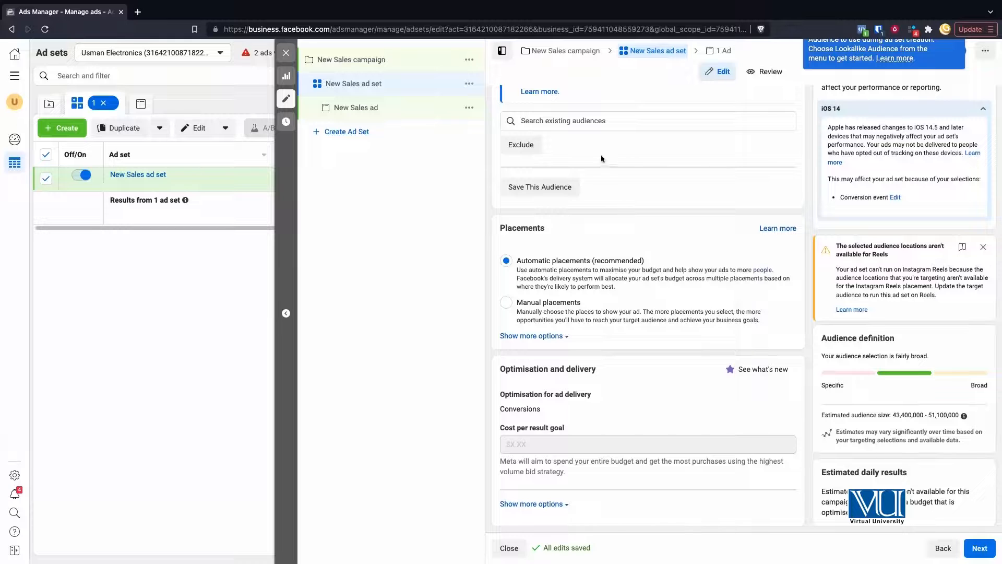
click(980, 551)
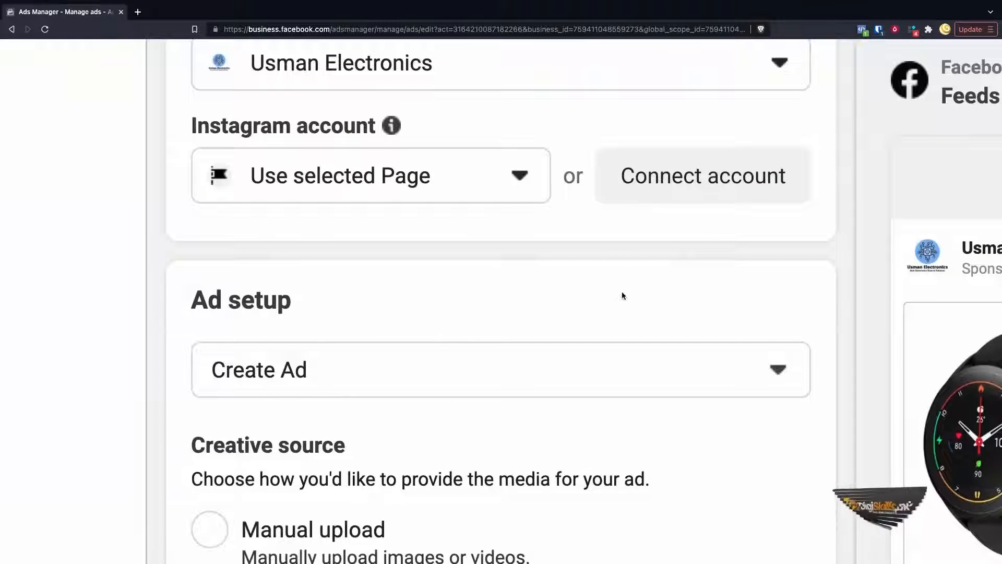
Try Manual upload as the ad's creative source and look through its format options.
scroll(621, 292, up, 3)
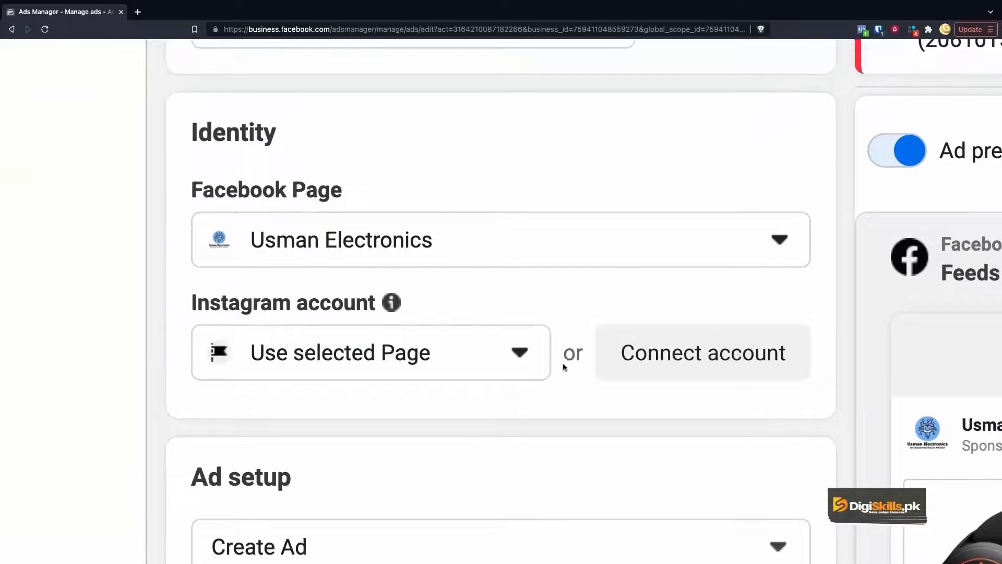
scroll(561, 391, down, 6)
scroll(425, 405, down, 1)
scroll(285, 228, down, 2)
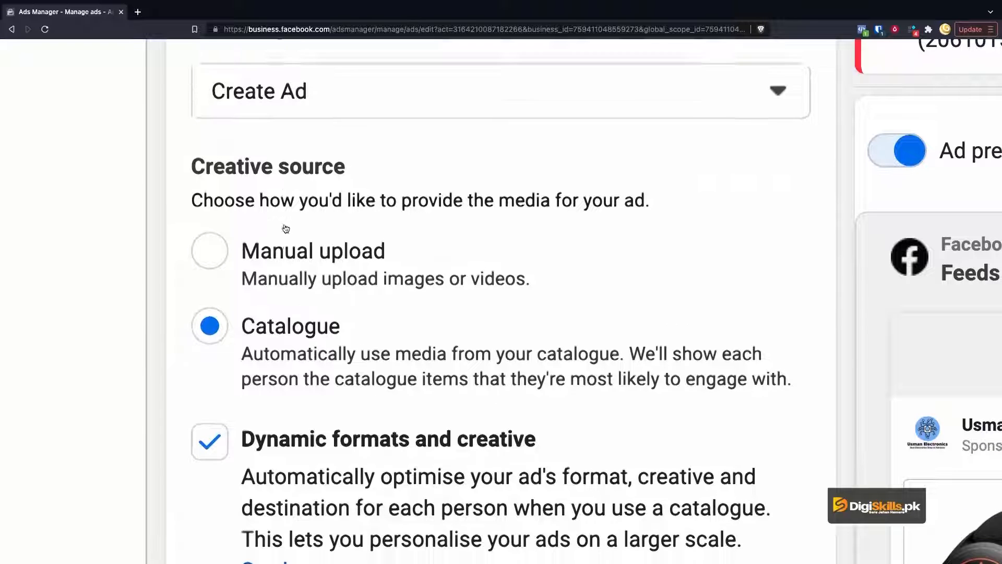
click(301, 249)
scroll(292, 292, down, 4)
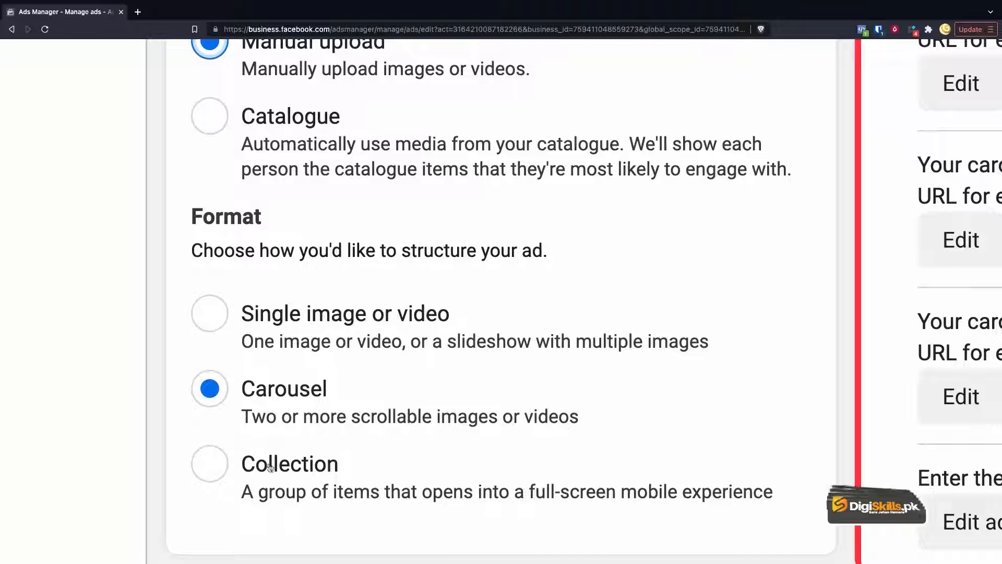
scroll(282, 386, up, 2)
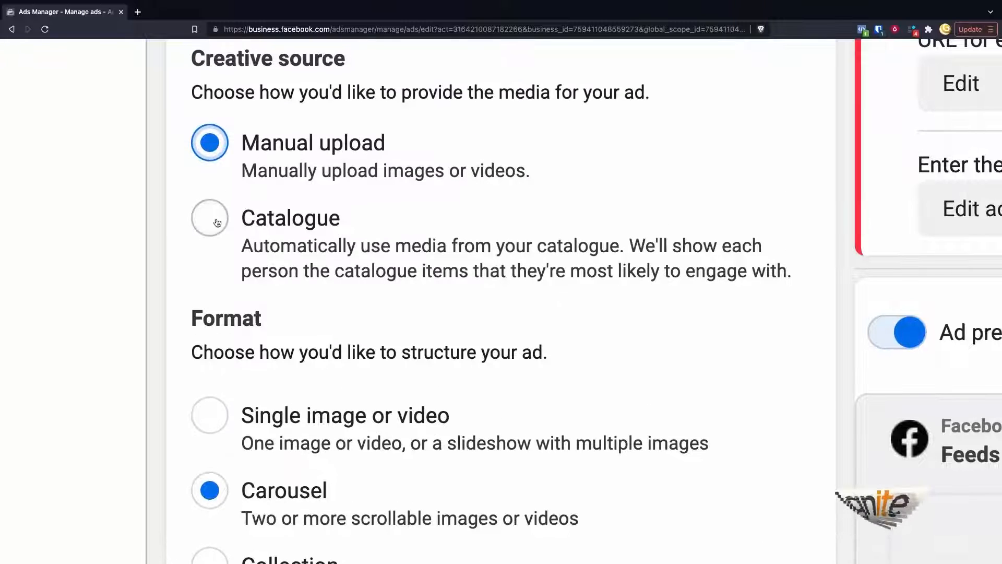
Set the creative source to Catalogue with Dynamic formats and creative enabled, and preview the next carousel card.
click(212, 219)
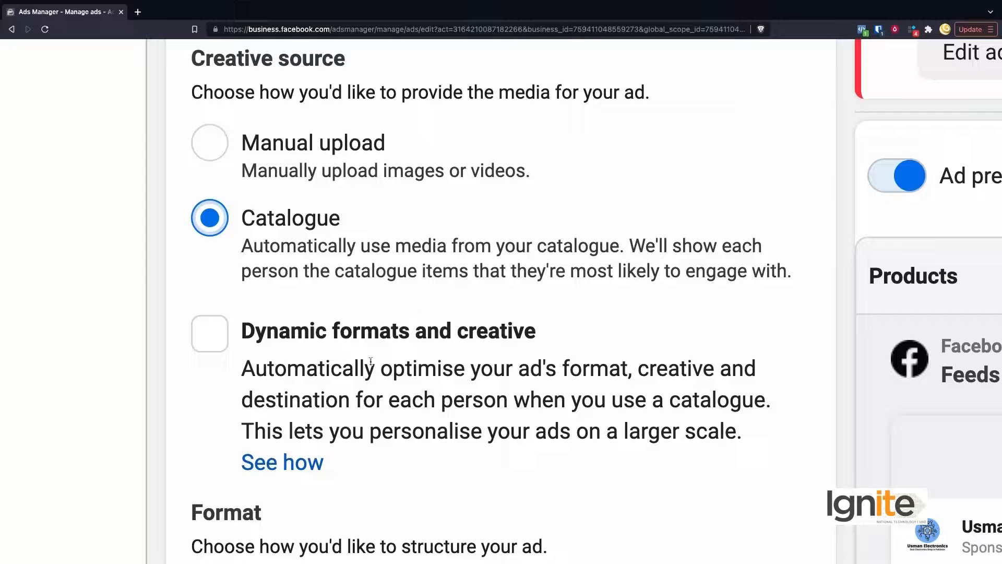
click(223, 349)
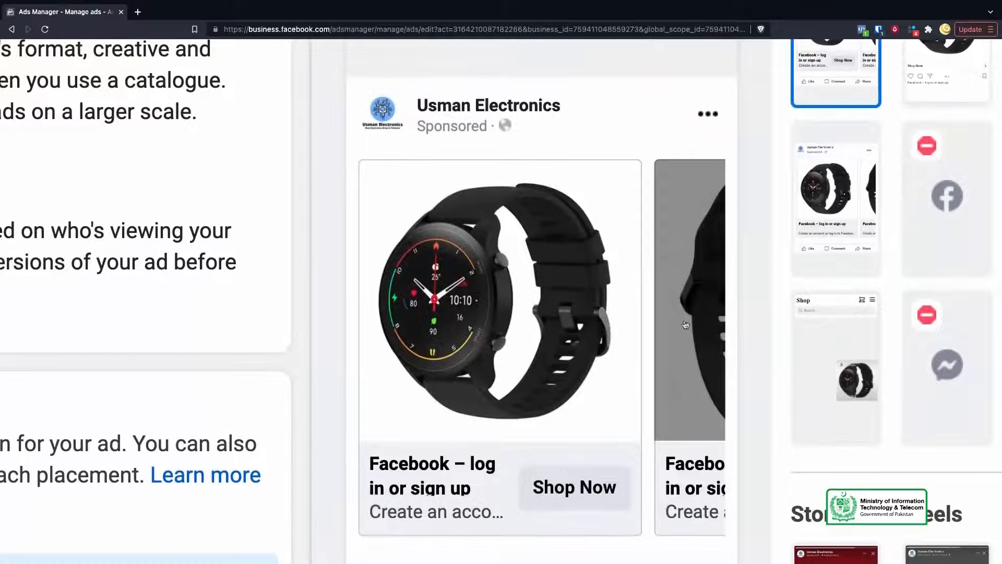
click(685, 324)
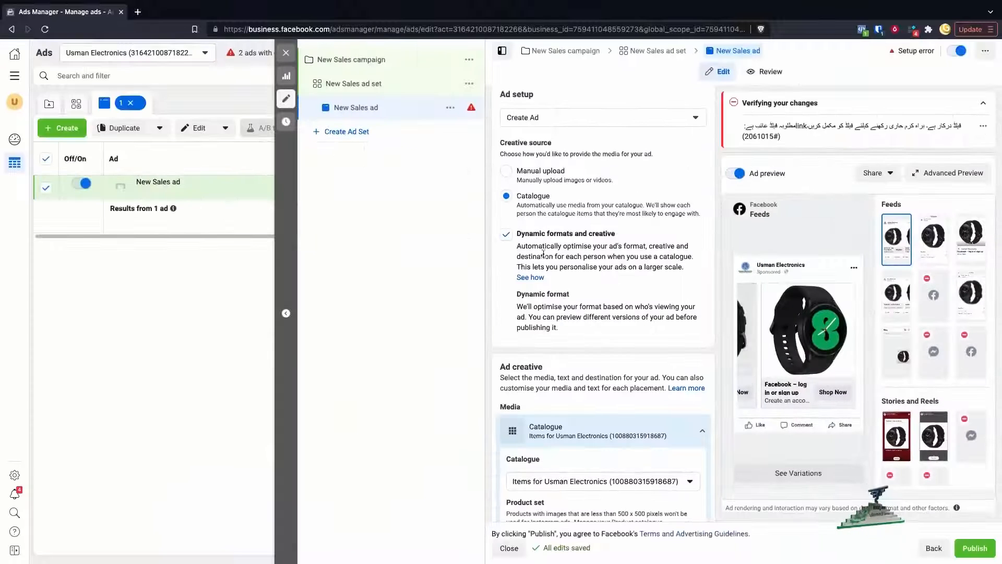
Select the Items for Usman Electronics catalogue as the source of the ad's media.
scroll(577, 294, down, 2)
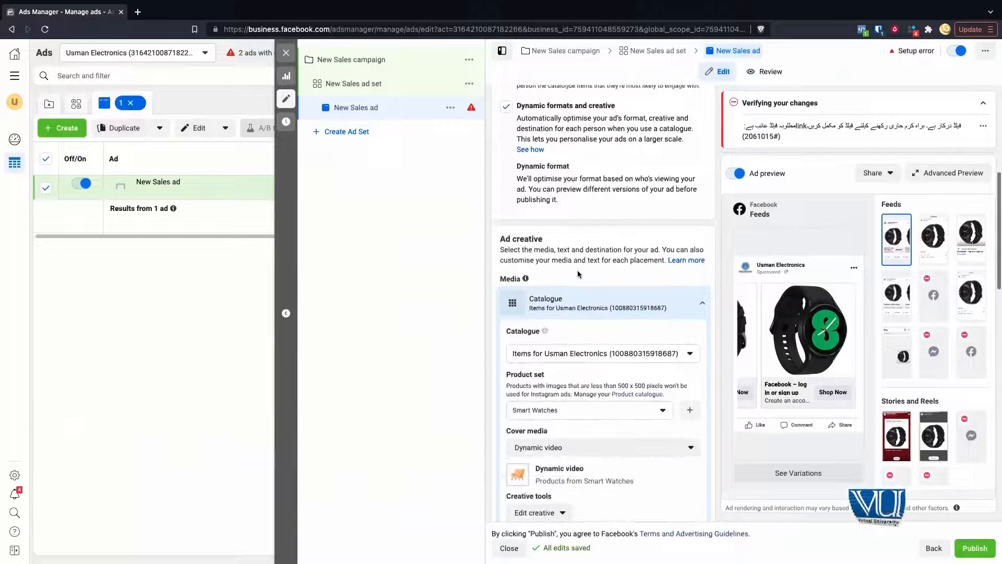
scroll(580, 248, down, 2)
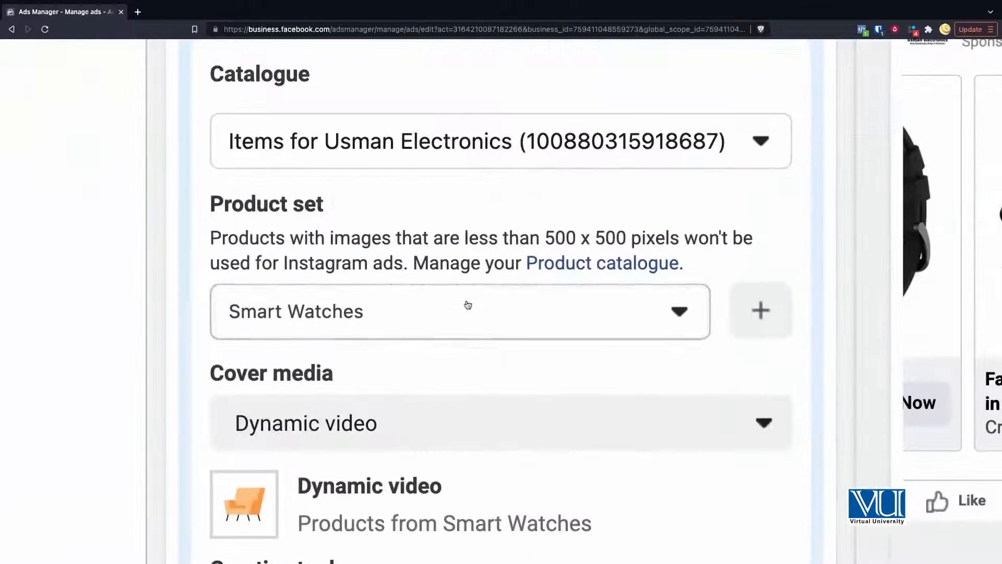
scroll(467, 305, up, 8)
scroll(467, 304, down, 4)
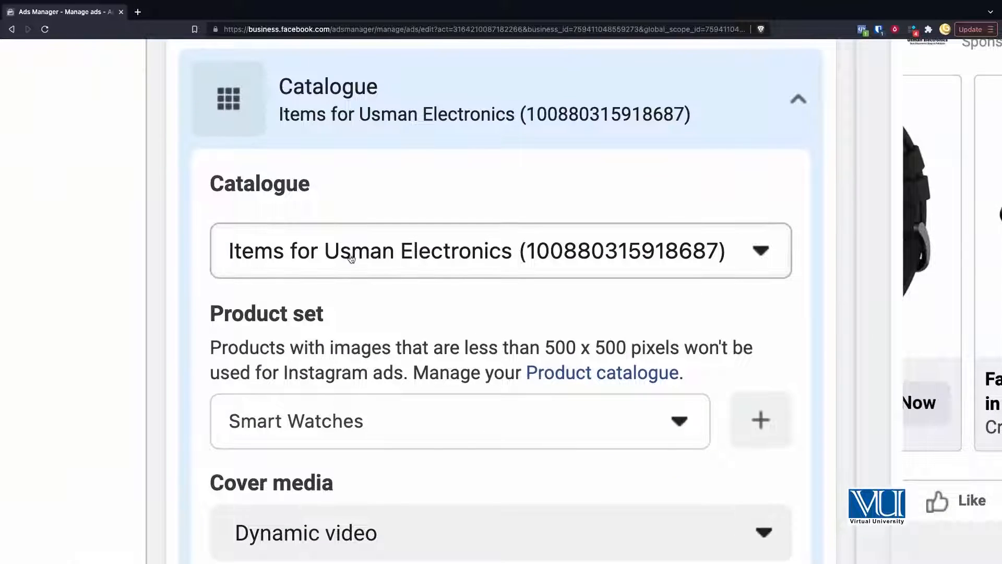
click(443, 269)
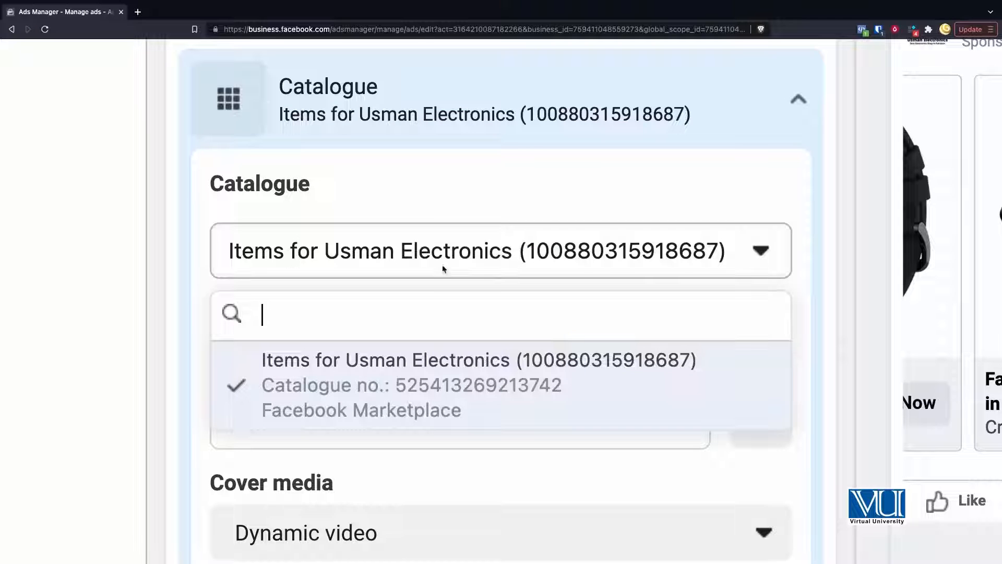
click(480, 380)
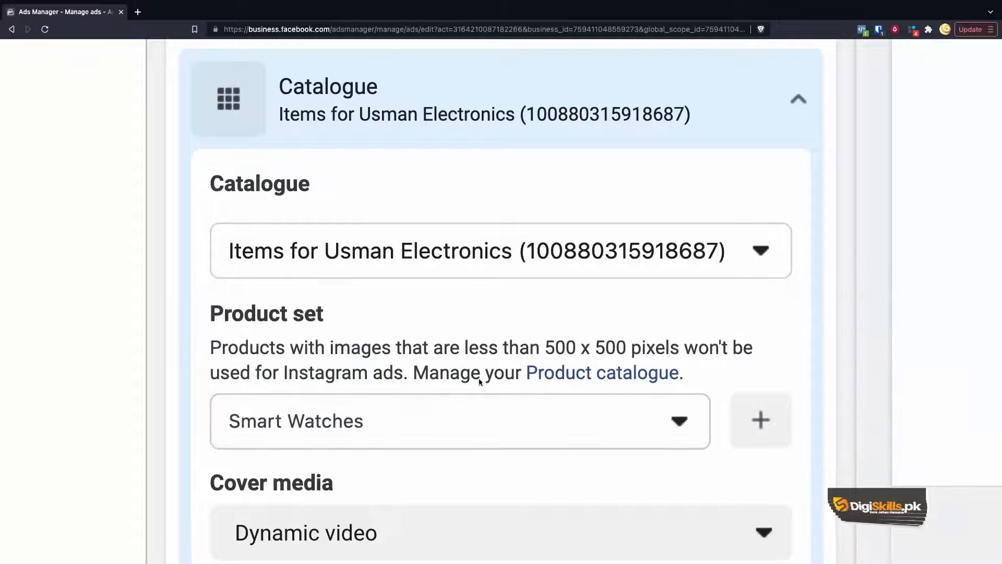
Compare the products in the available product sets and choose Store collection All products for the ad.
scroll(334, 318, down, 2)
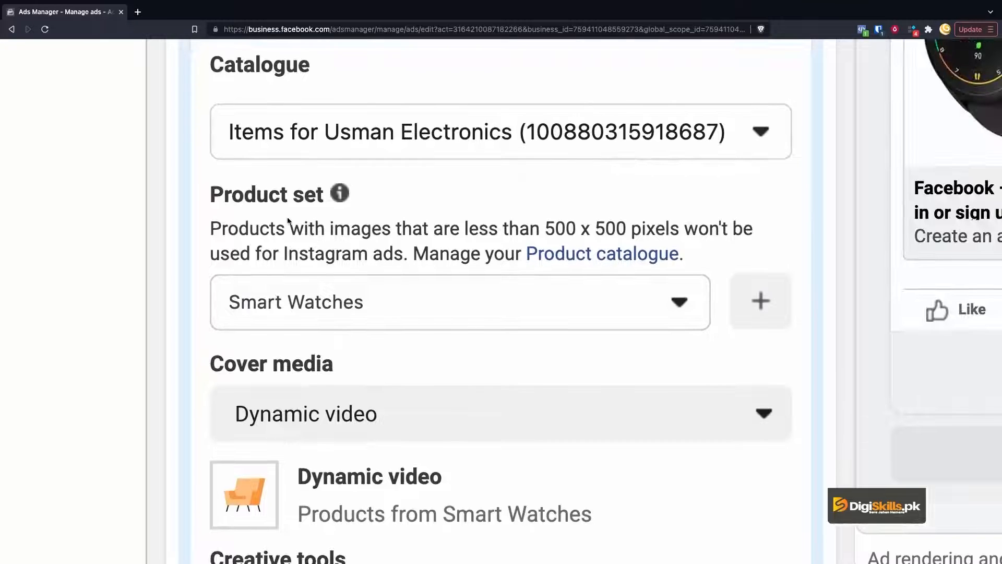
scroll(270, 347, down, 2)
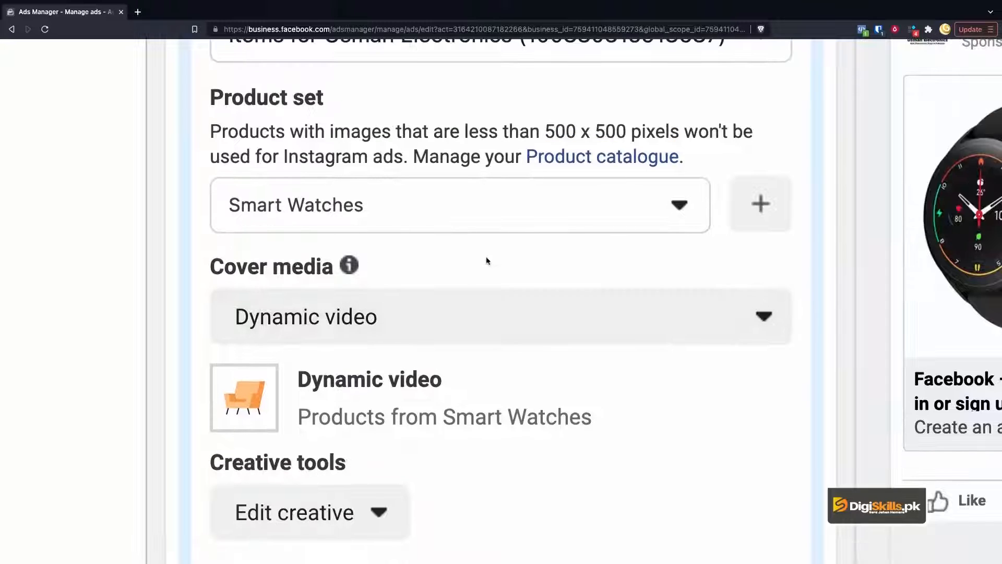
click(510, 222)
mouse_move(495, 407)
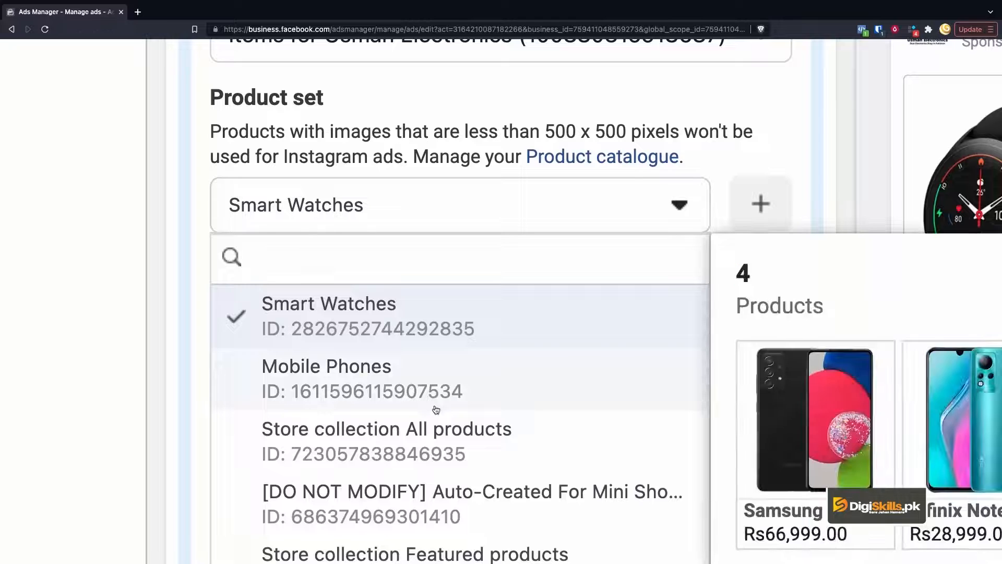
mouse_move(296, 335)
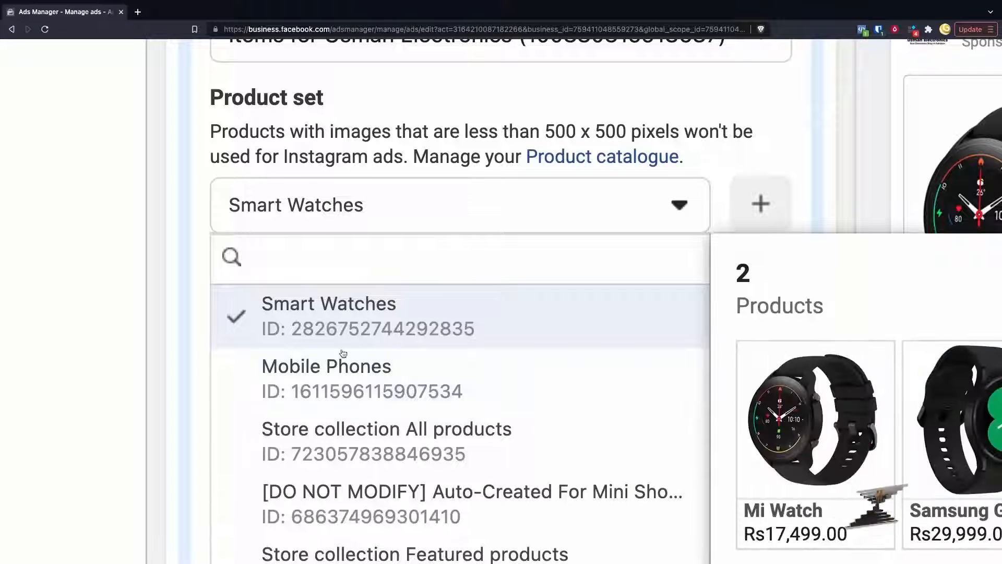
mouse_move(354, 386)
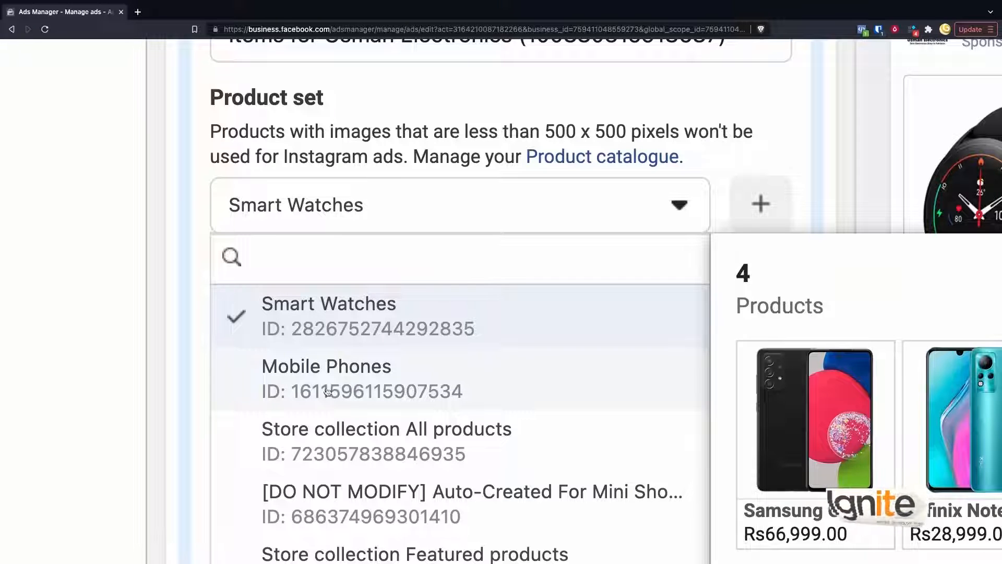
mouse_move(385, 431)
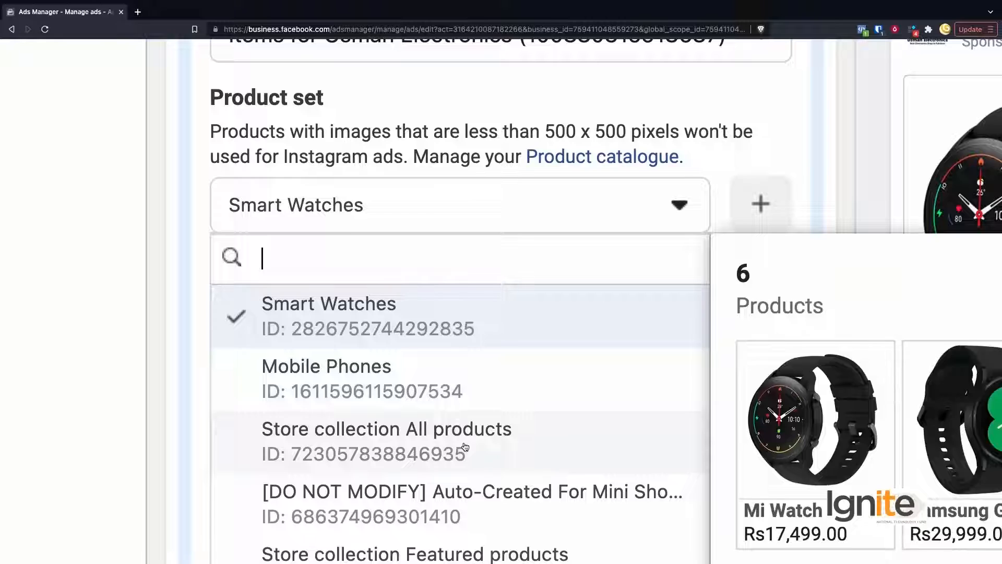
click(465, 446)
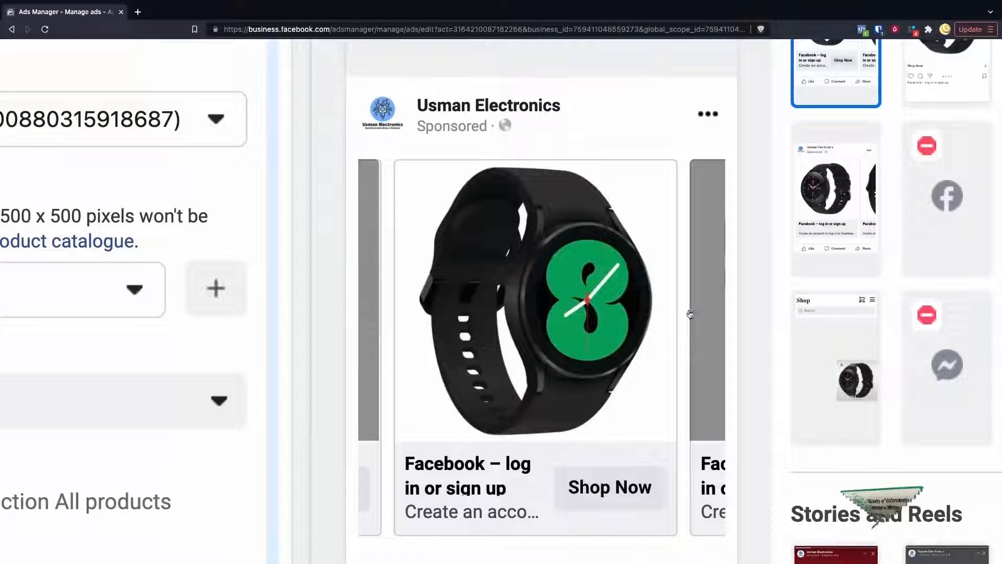
Browse the product cards in the carousel preview and check the product set choices again.
click(693, 312)
click(702, 302)
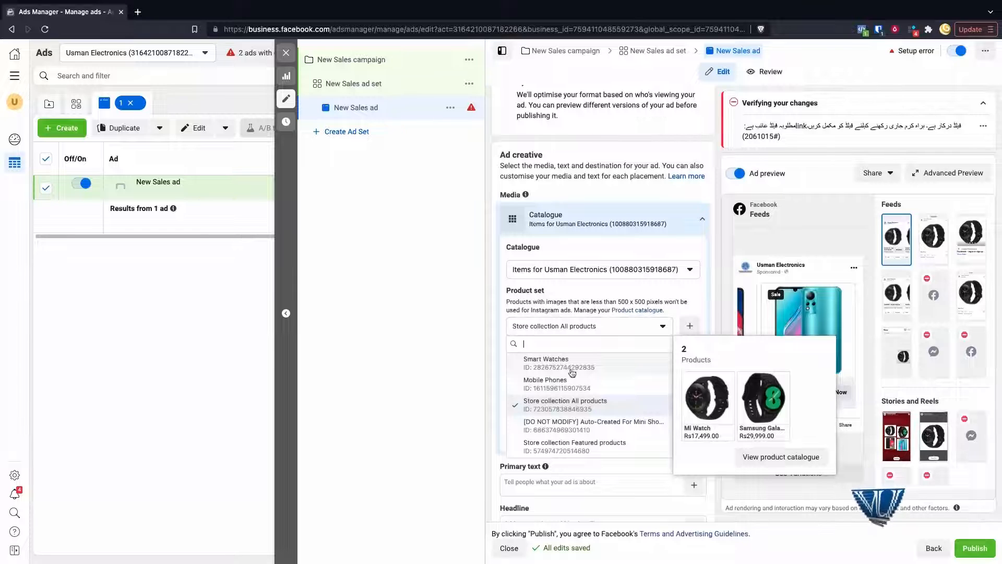
click(419, 366)
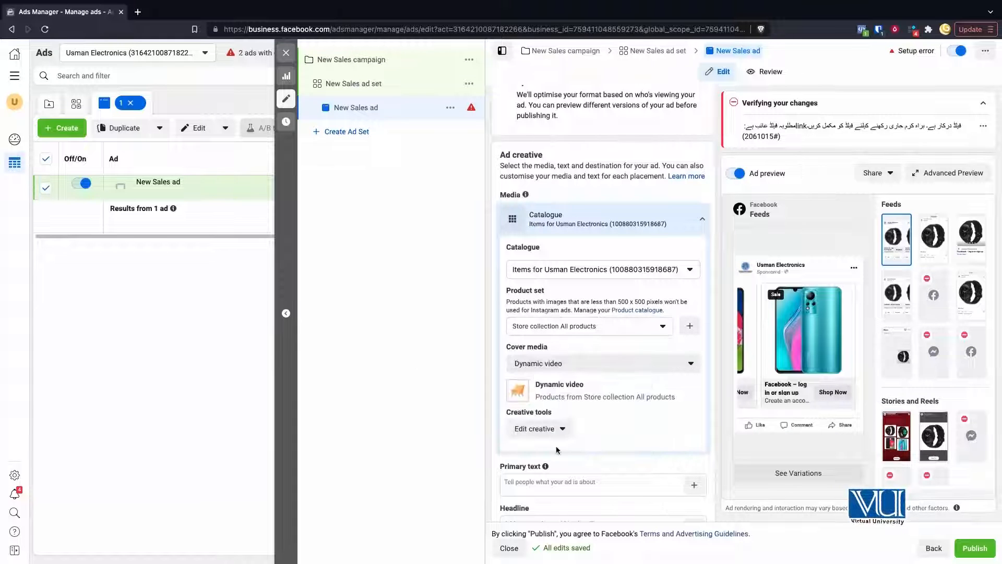
Change the cover media to Image, using the Usman Electronics logo 1.png from the account images.
scroll(617, 418, up, 5)
scroll(427, 345, up, 1)
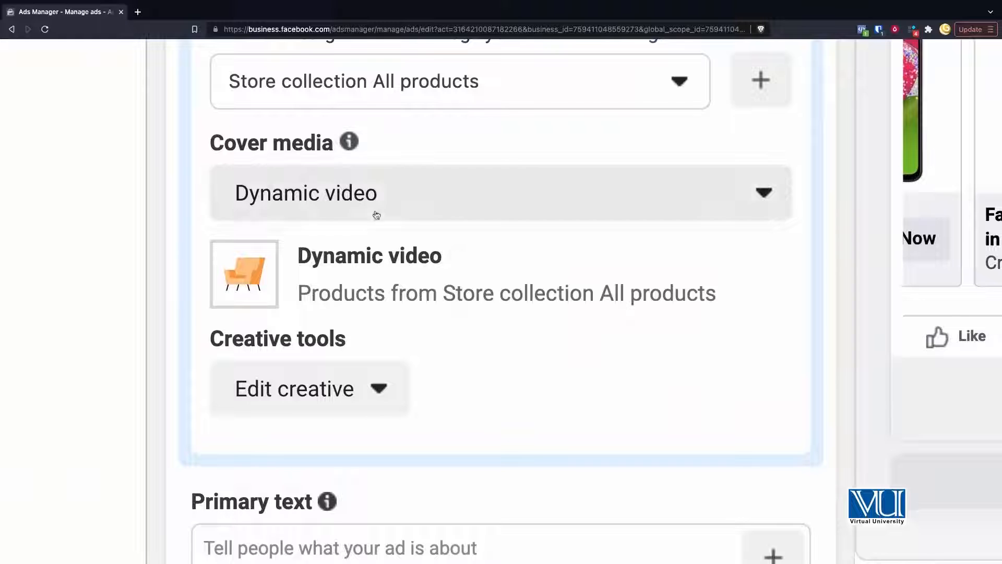
click(314, 211)
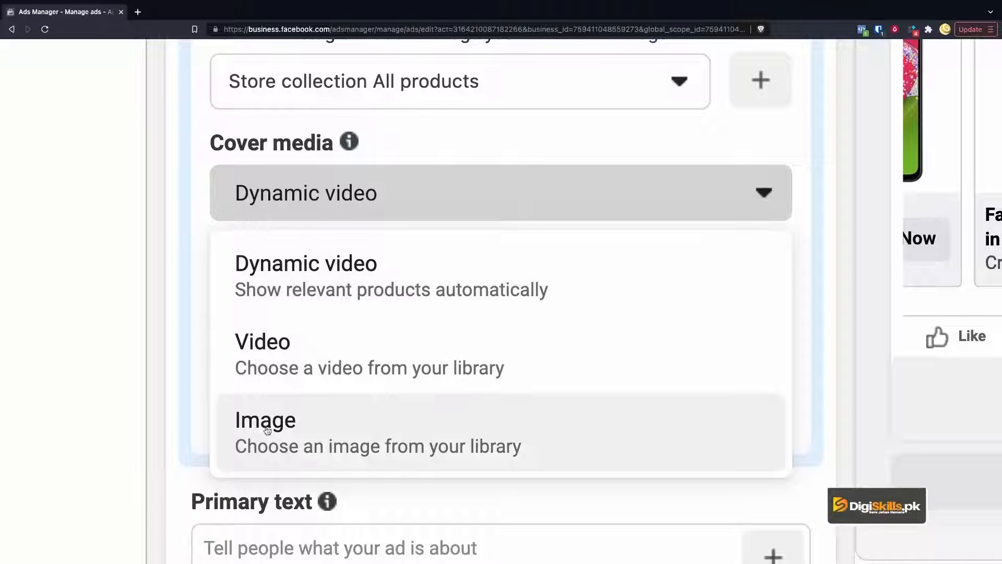
click(302, 428)
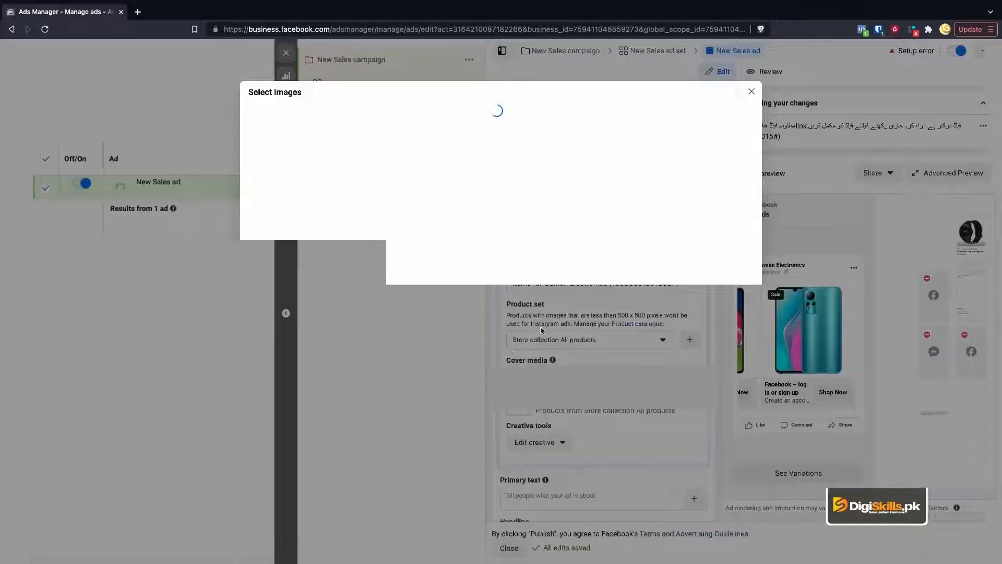
click(590, 159)
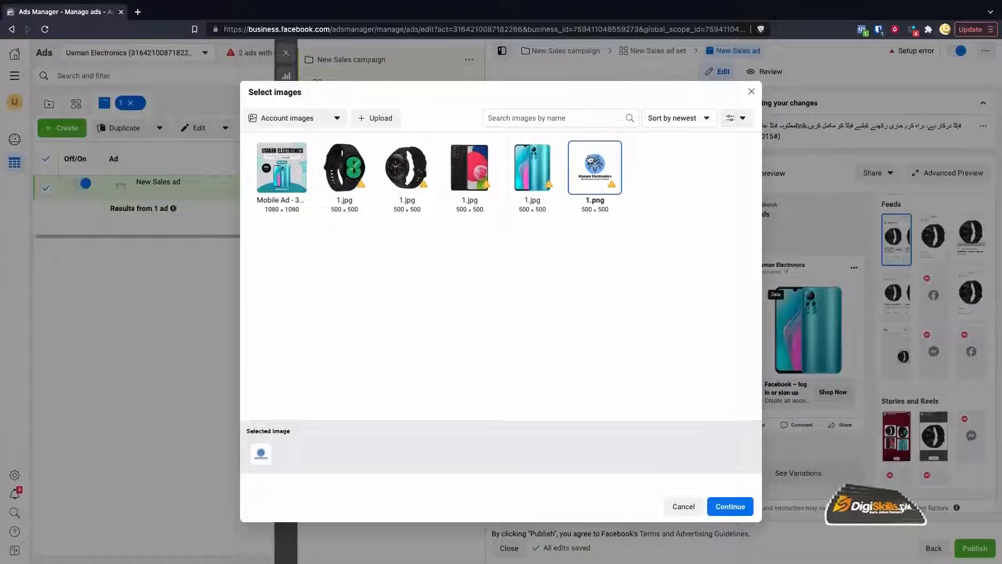
click(728, 507)
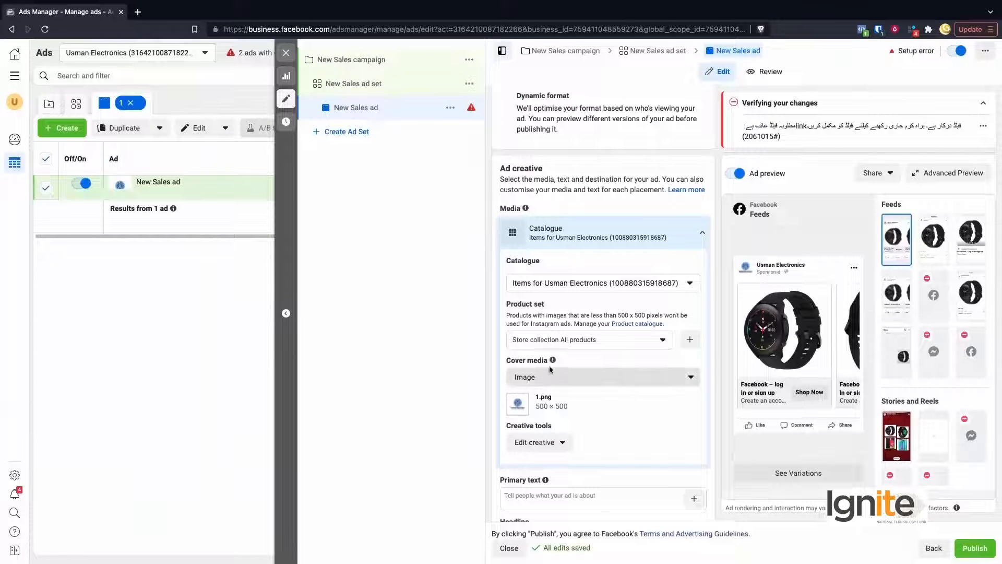
Read the explanation of the ad's cover media setting.
mouse_move(553, 360)
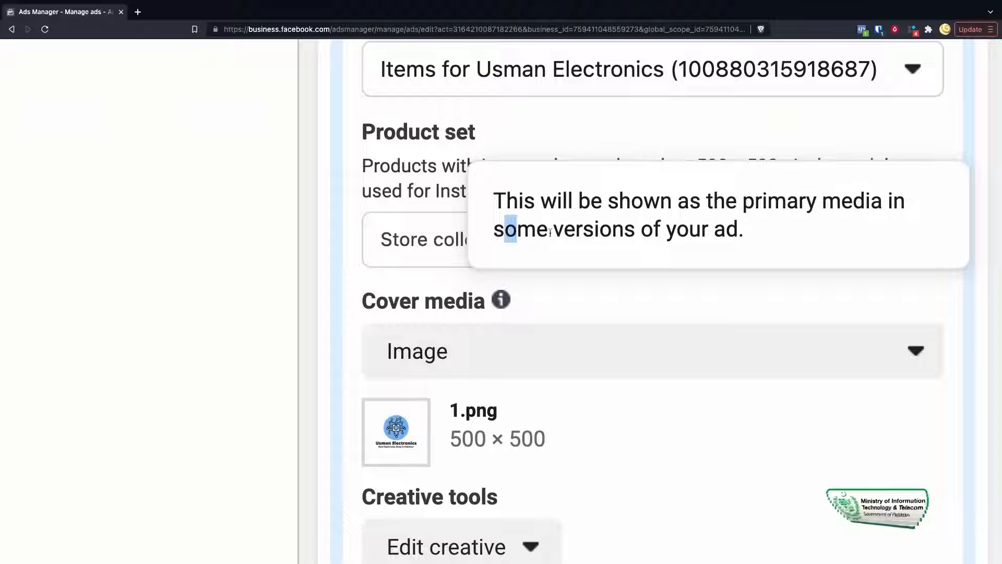
drag(505, 230, 758, 224)
click(680, 286)
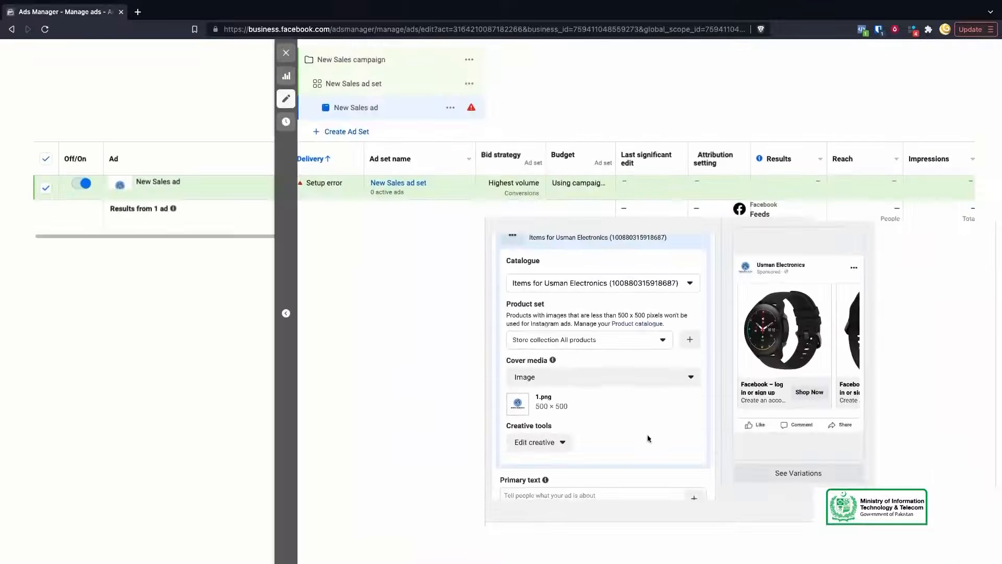
Set the ad's primary text to "Best Electronics at Discounted Prices" and its headline to "Top Electronics Store in Pakistan".
scroll(616, 426, down, 2)
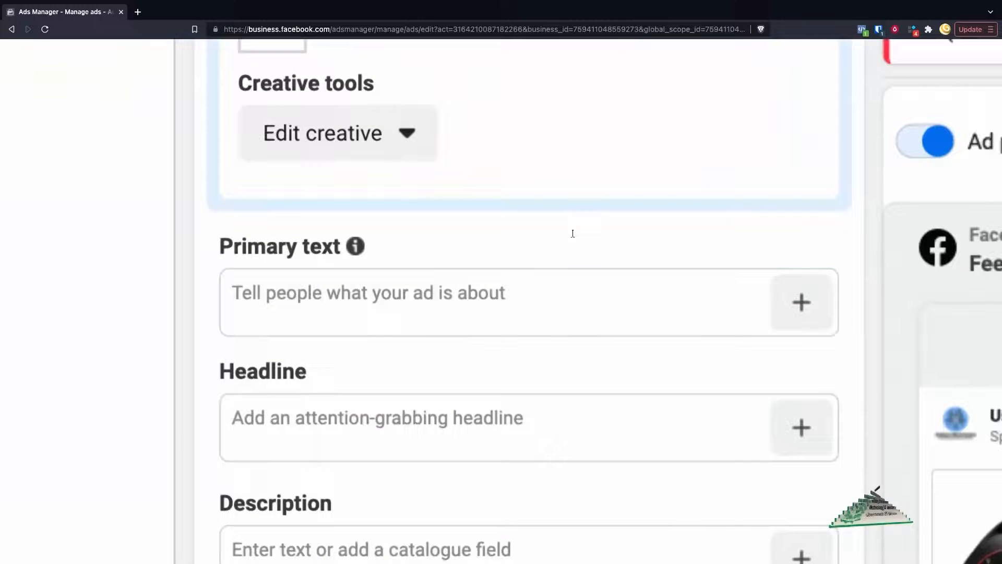
click(575, 226)
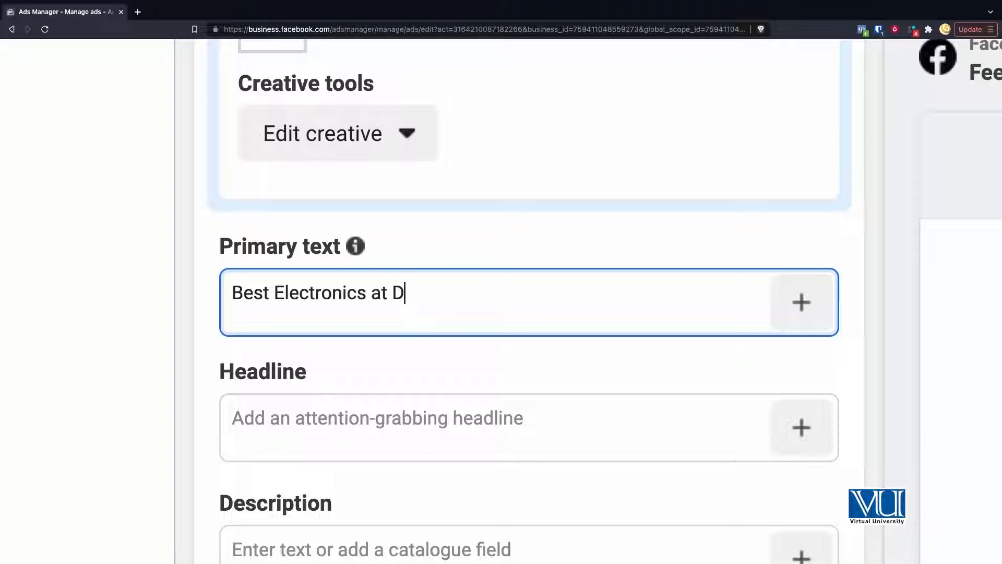
text(Discounted Prices)
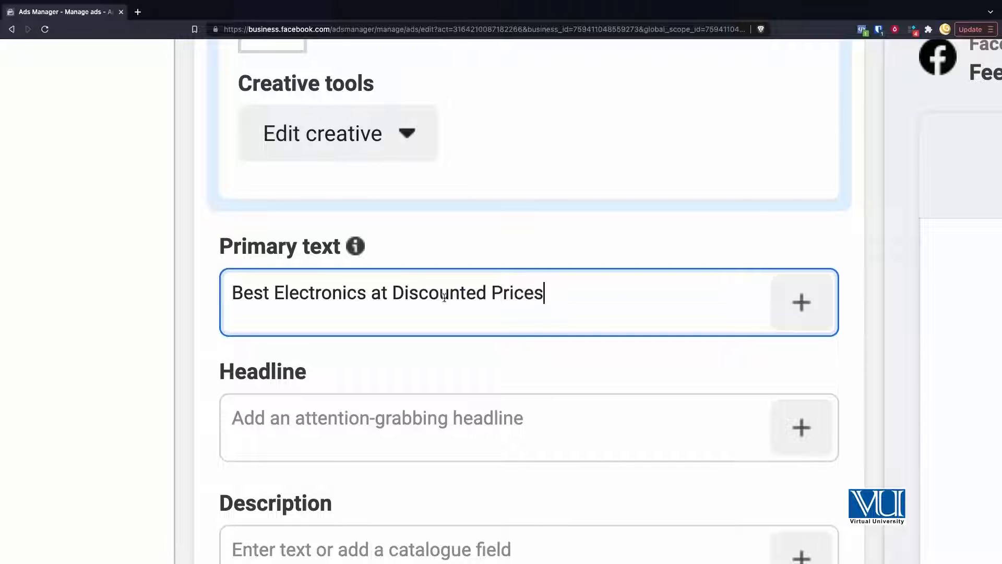
click(370, 411)
text(Top)
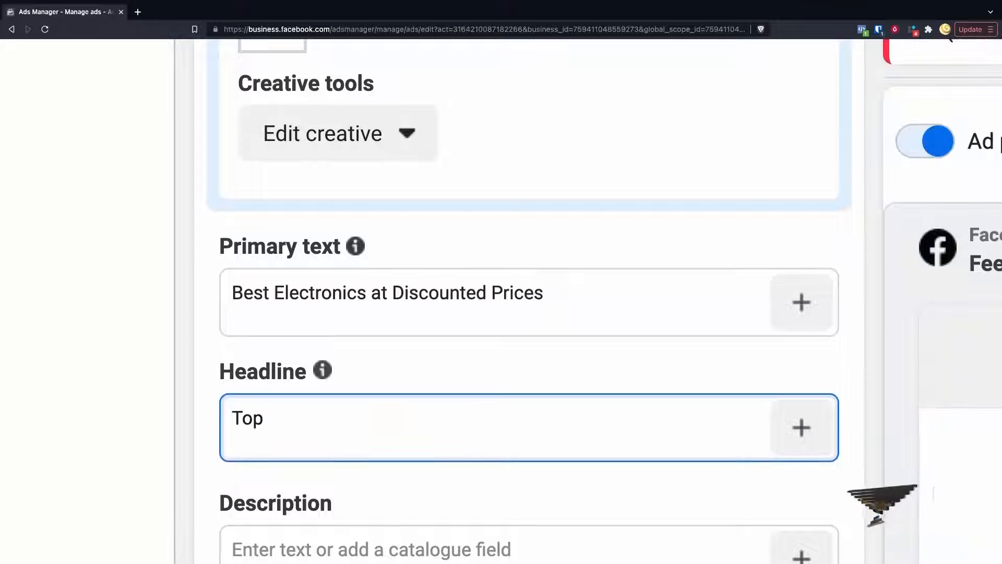
text( Electronics Store)
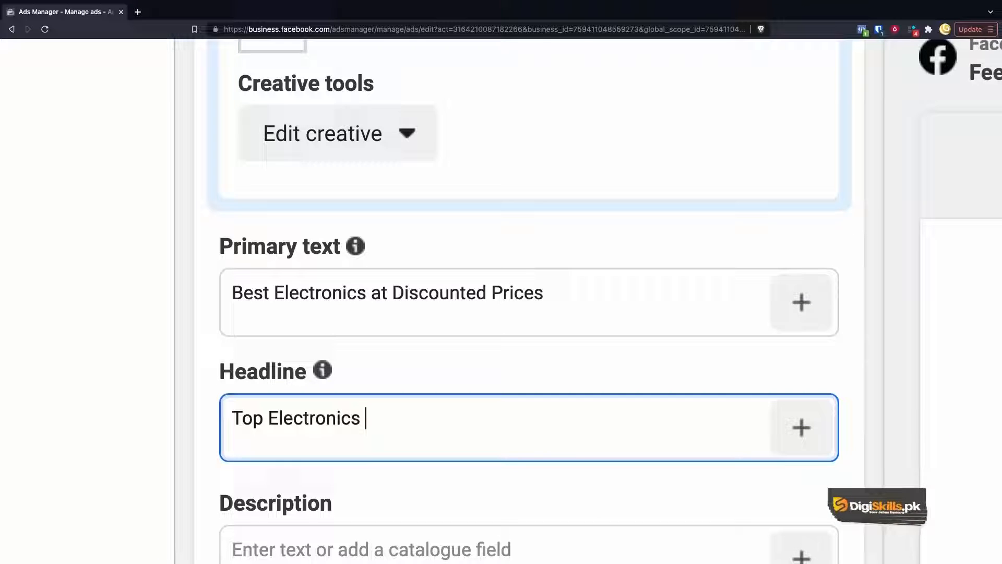
text( in Pakis)
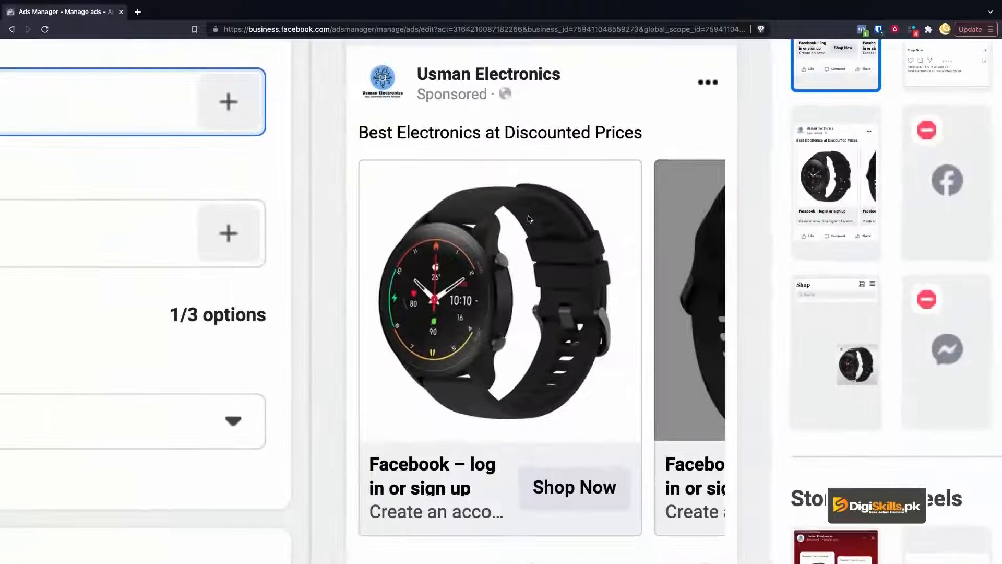
Check the ad preview, the description field and the call to action choices, keeping Shop Now.
scroll(532, 221, down, 1)
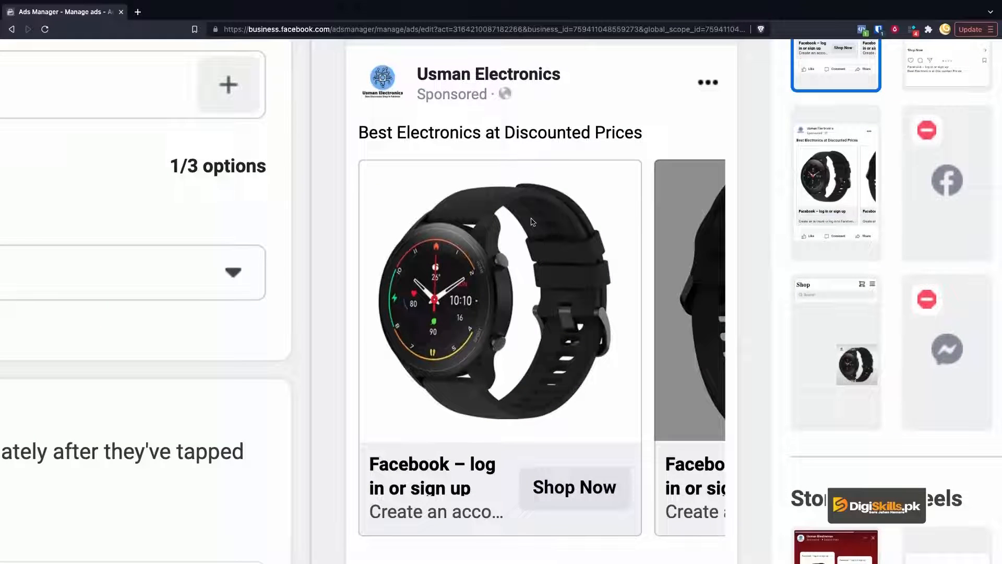
scroll(365, 318, down, 3)
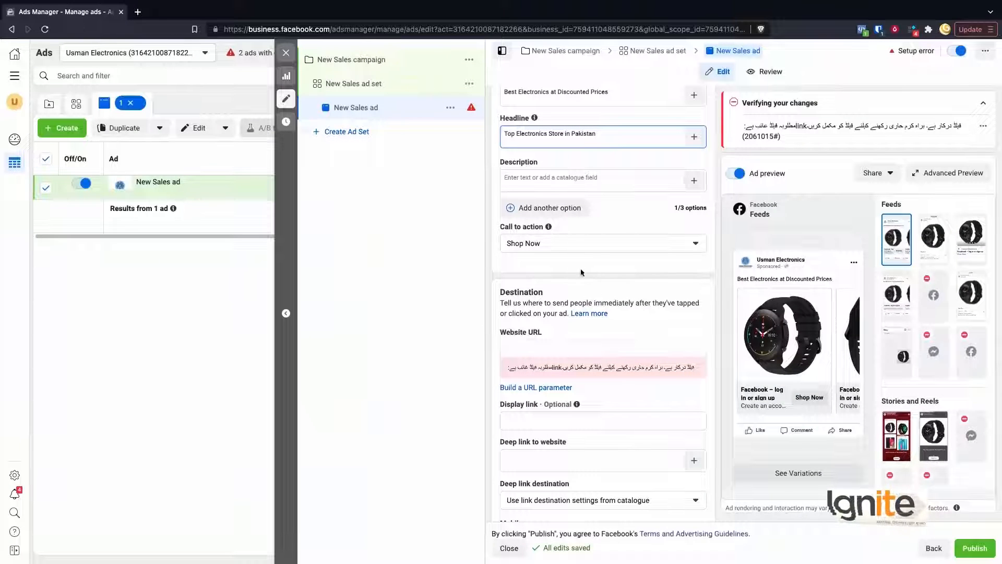
scroll(572, 255, up, 1)
click(561, 224)
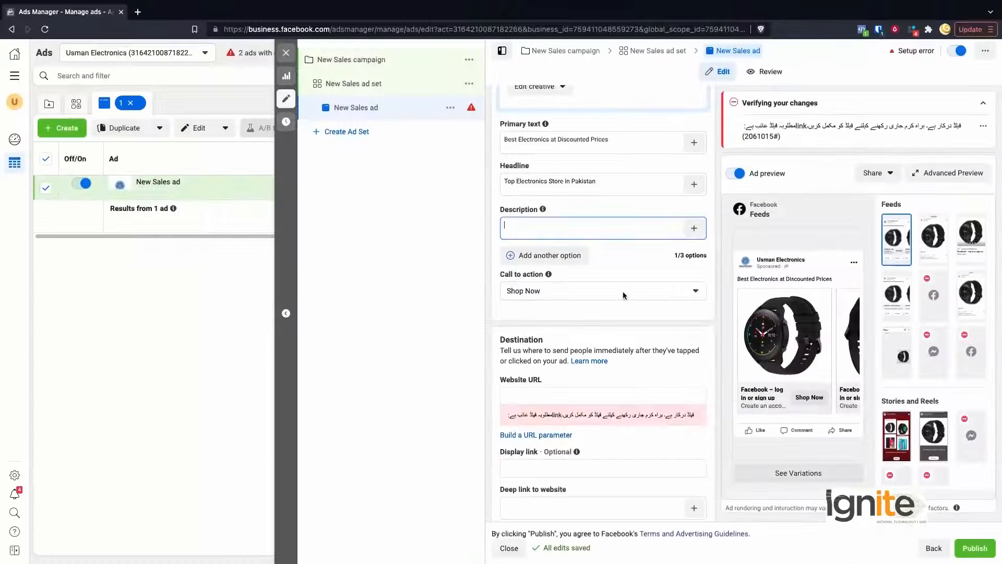
click(580, 299)
click(431, 343)
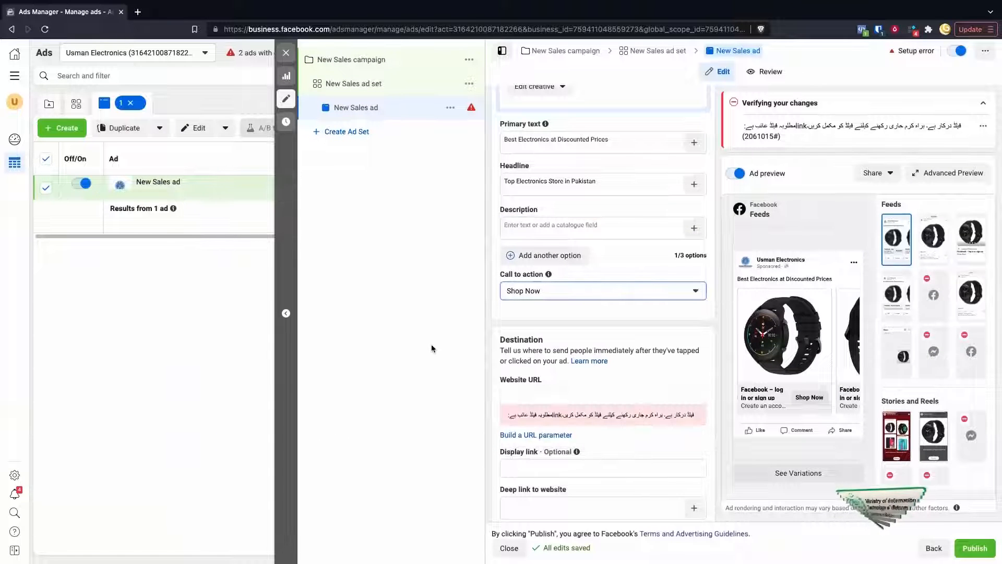
scroll(615, 383, down, 1)
scroll(614, 384, down, 2)
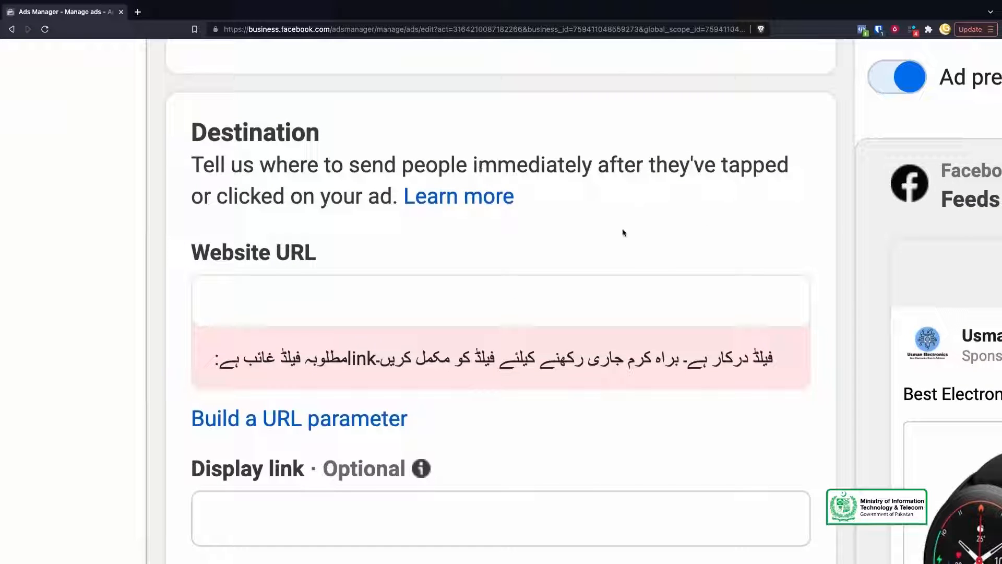
click(528, 293)
key(ctrl+Right)
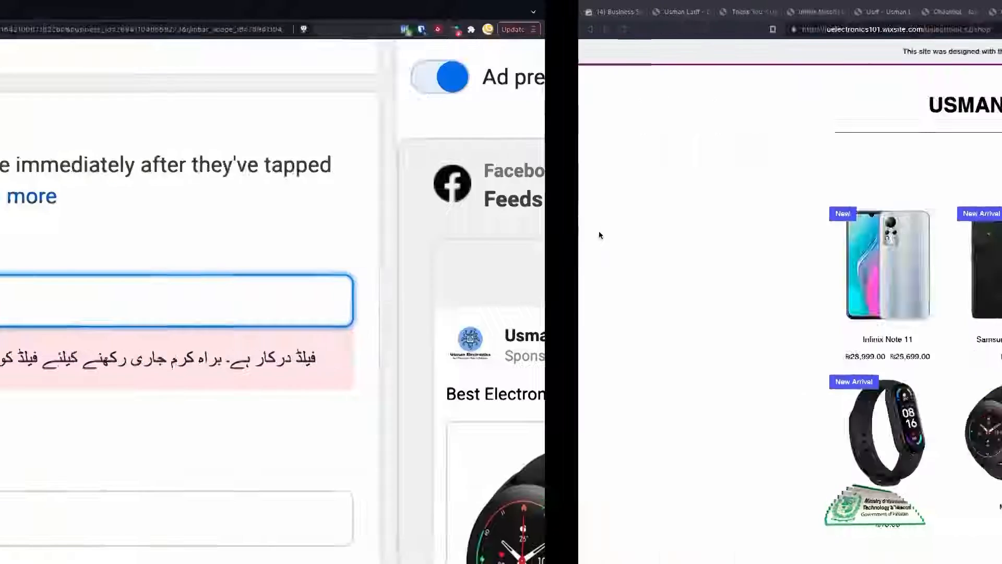
click(356, 31)
key(ctrl+c)
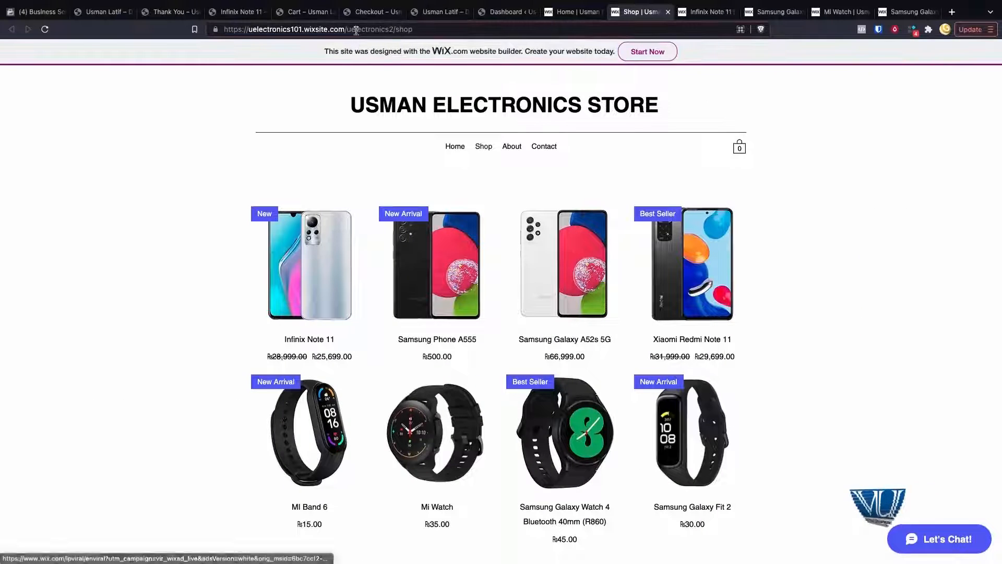
key(ctrl+Left)
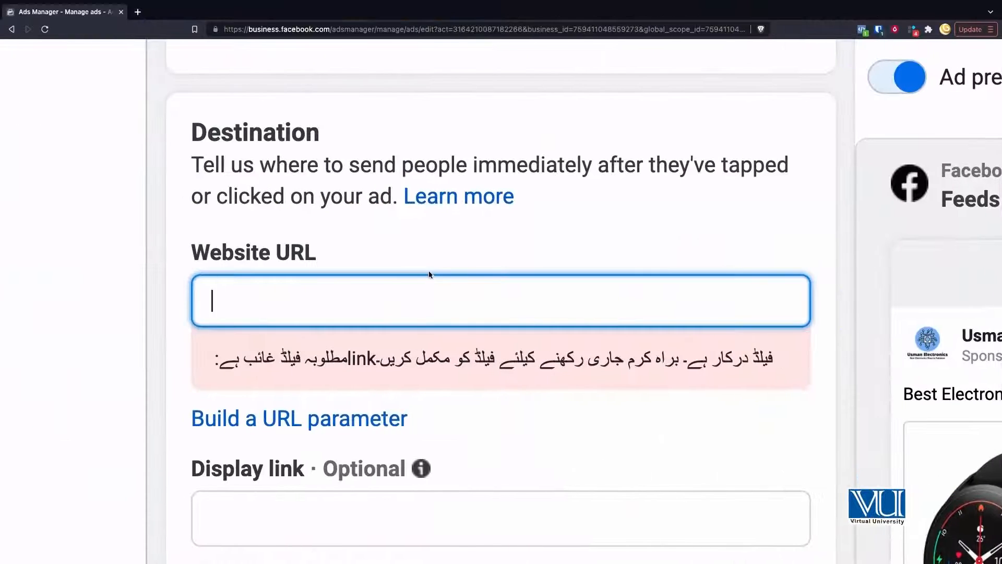
key(ctrl+v)
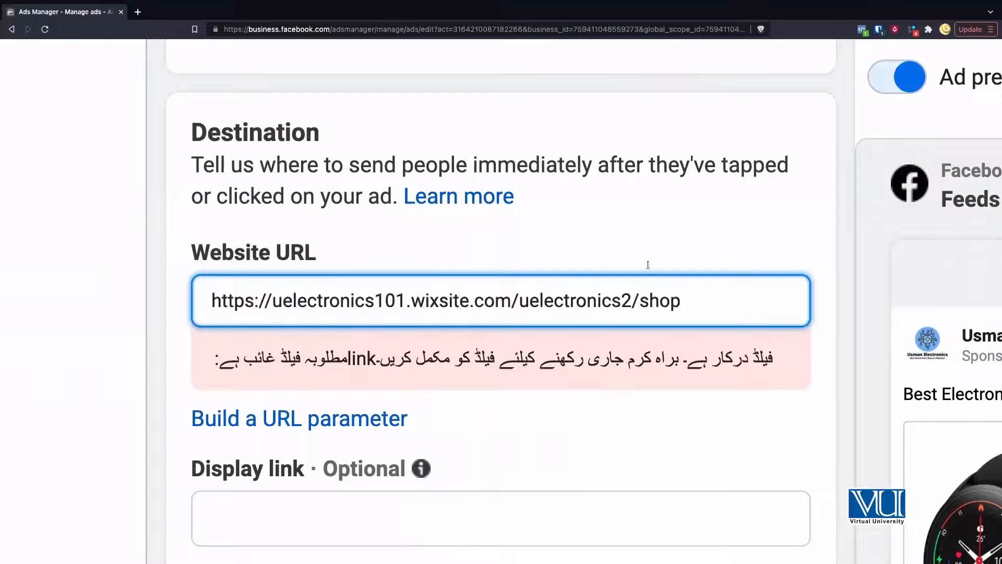
click(656, 225)
Set the optional display link to UsmanElectronics.com/shop/ and compare it with the full website URL.
scroll(473, 407, down, 3)
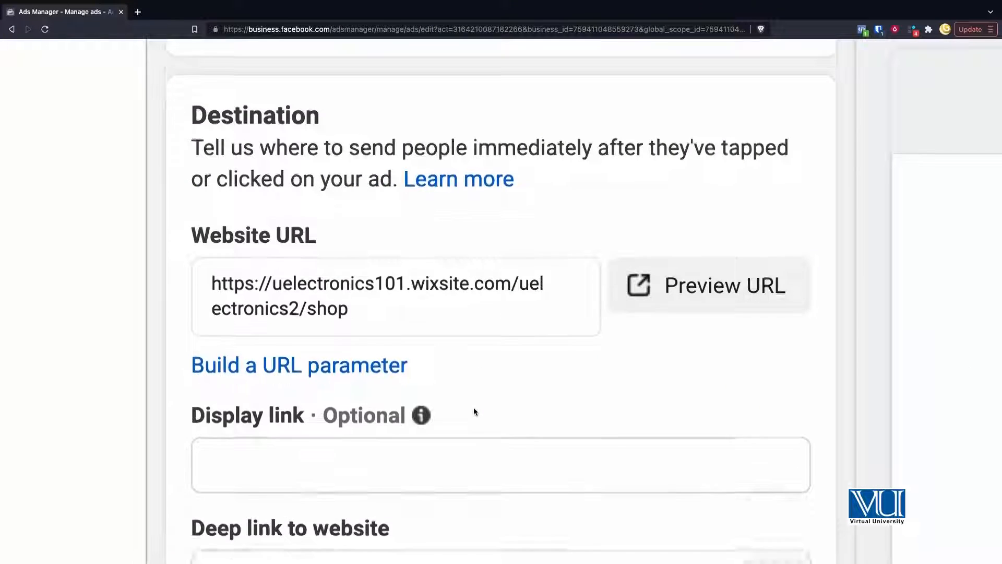
scroll(335, 390, down, 1)
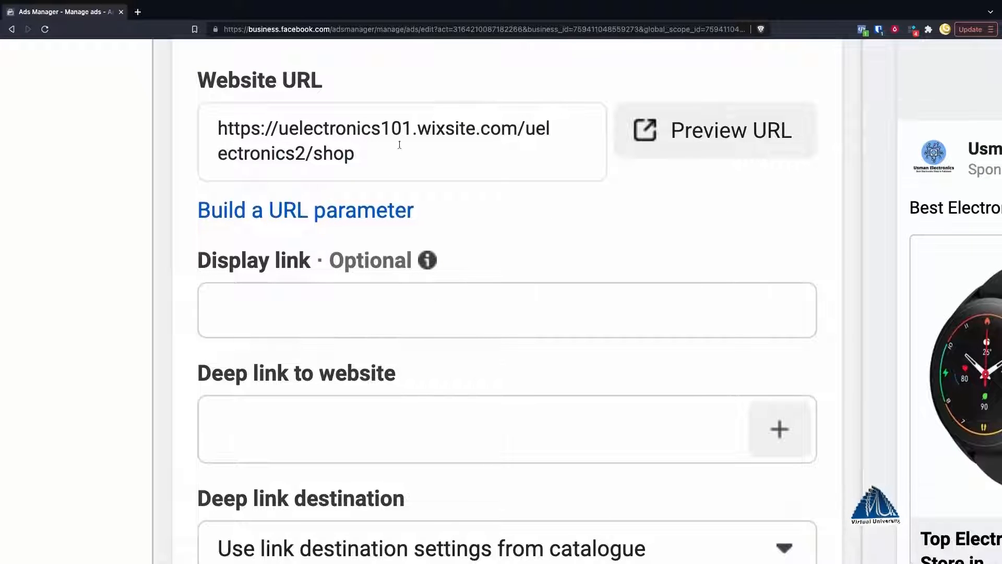
click(291, 317)
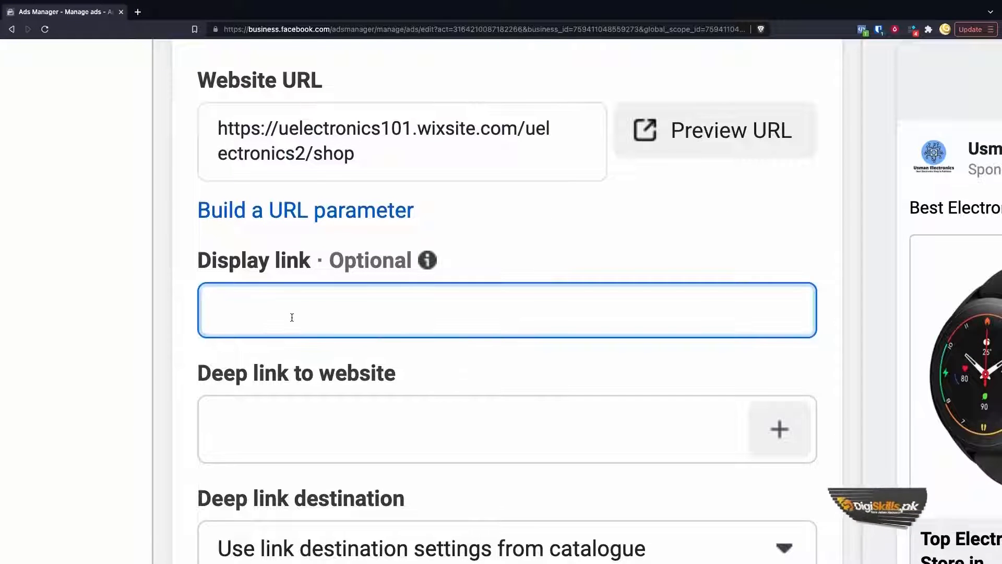
text(UsmanElec)
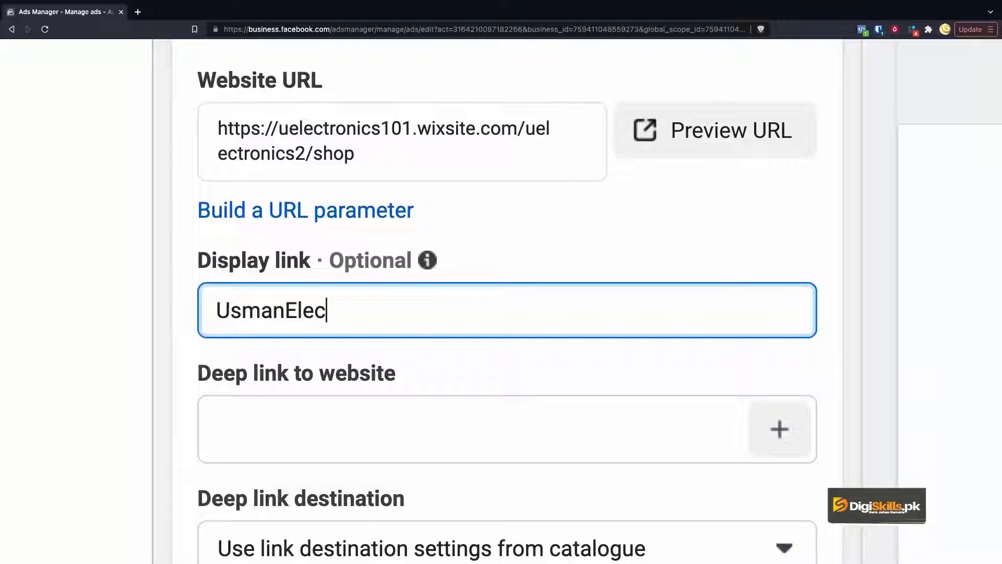
text(tronics.com)
click(423, 335)
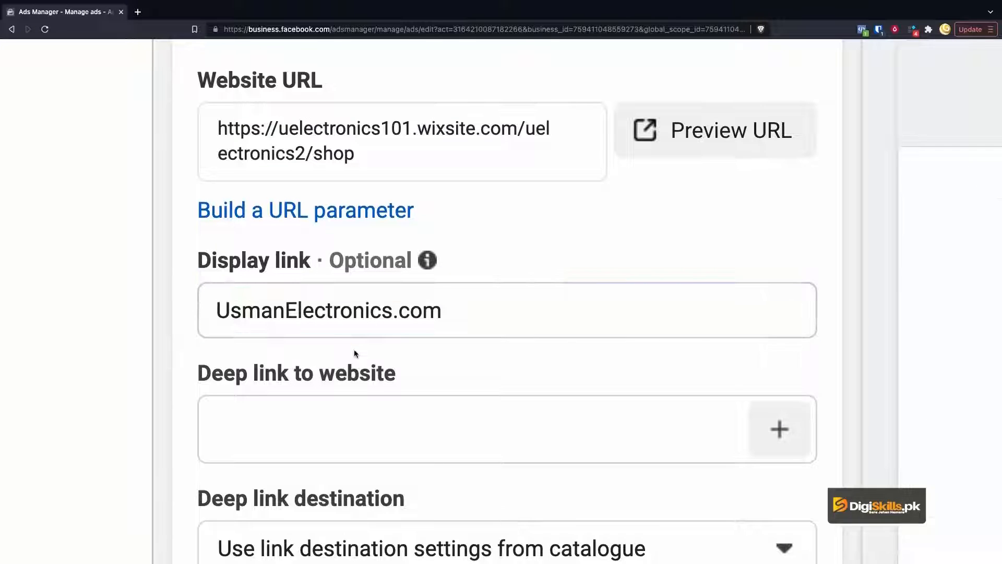
click(452, 315)
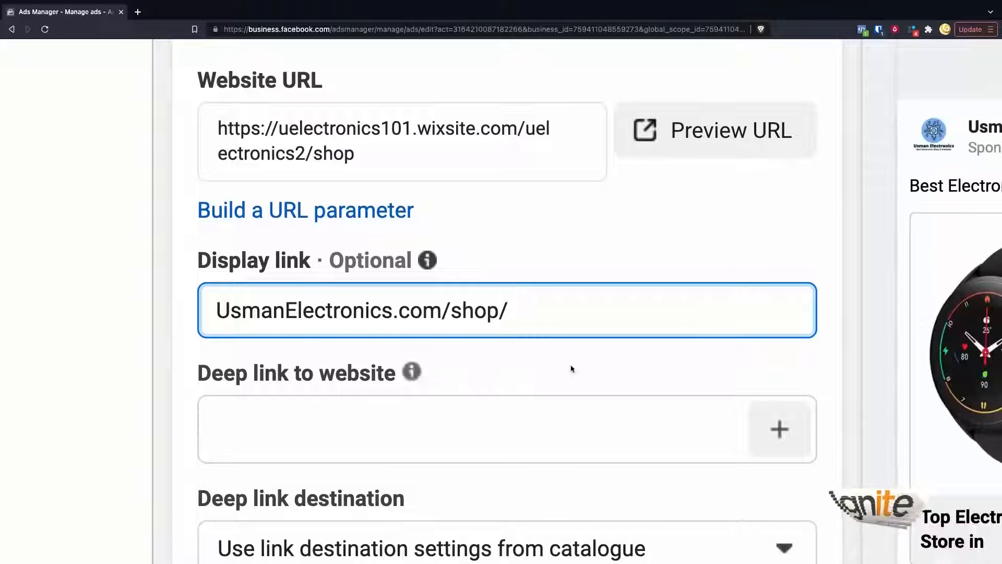
drag(355, 174, 208, 124)
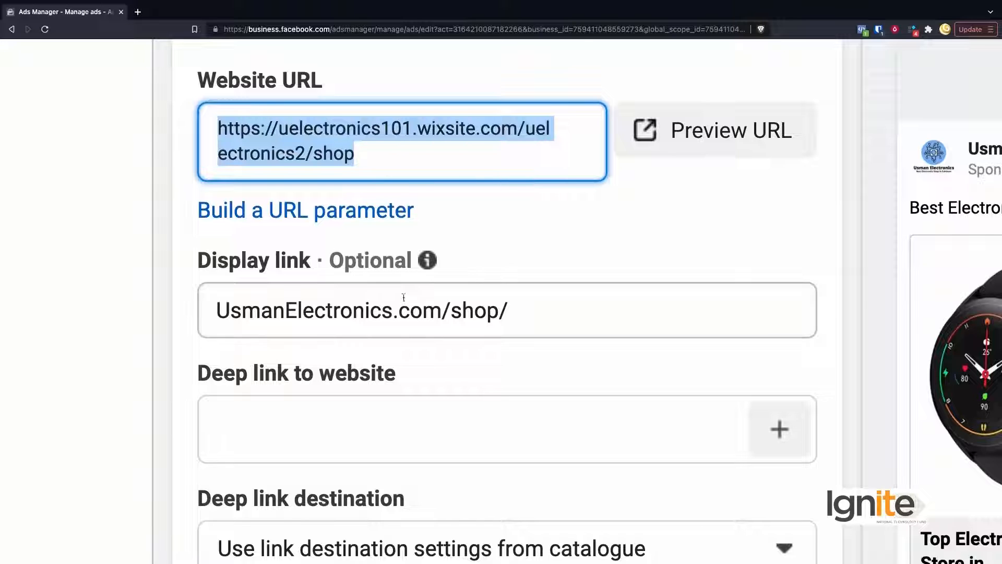
Examine the deep link explanation, the catalogue fields it can insert and the mobile app choices, leaving them unset.
scroll(284, 319, down, 3)
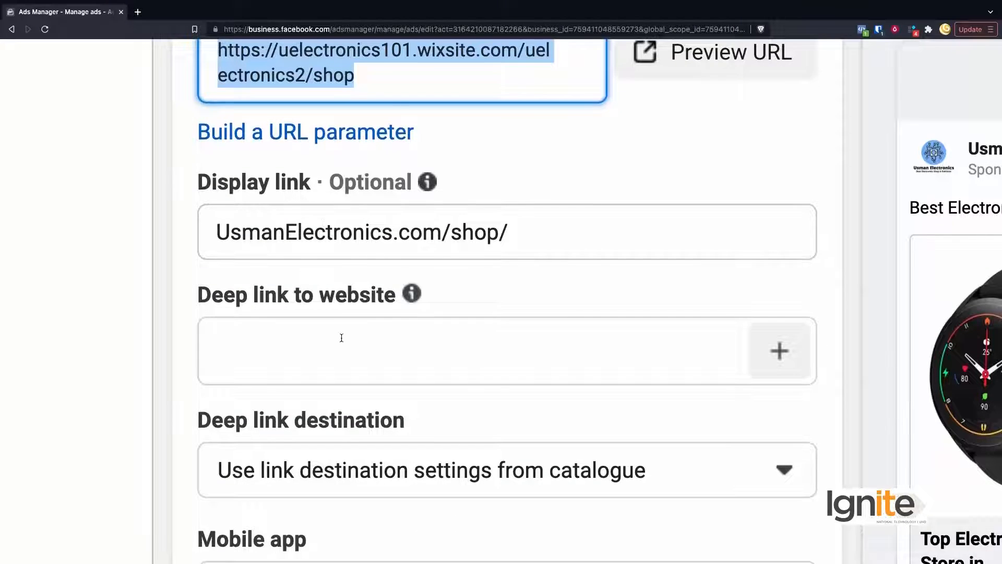
scroll(342, 338, down, 3)
mouse_move(419, 274)
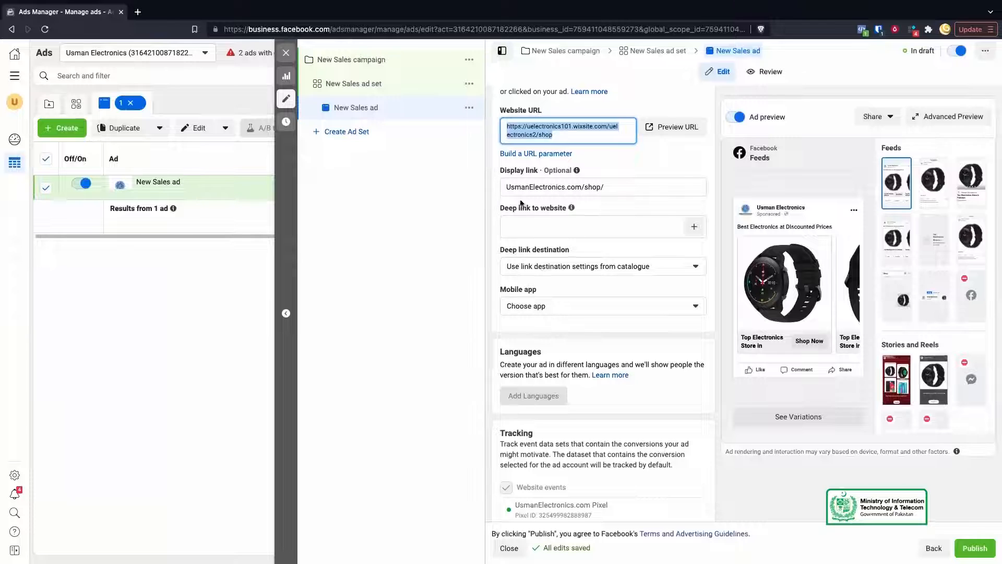
click(489, 190)
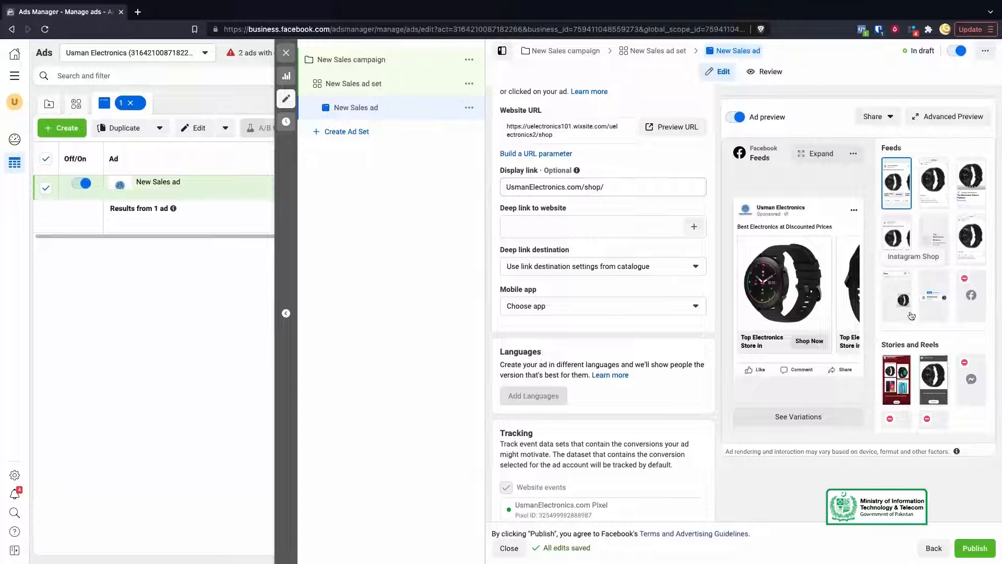
mouse_move(571, 207)
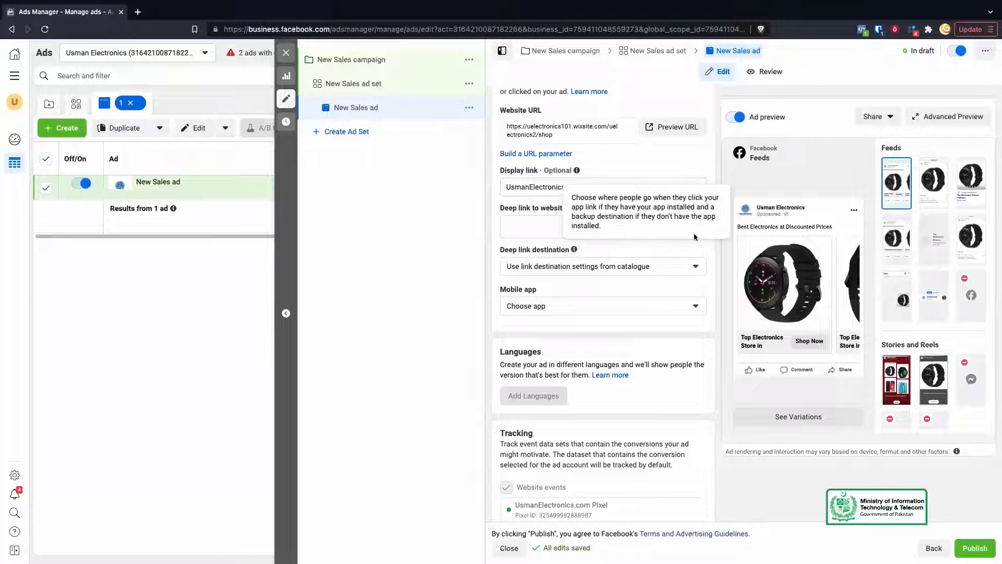
click(658, 223)
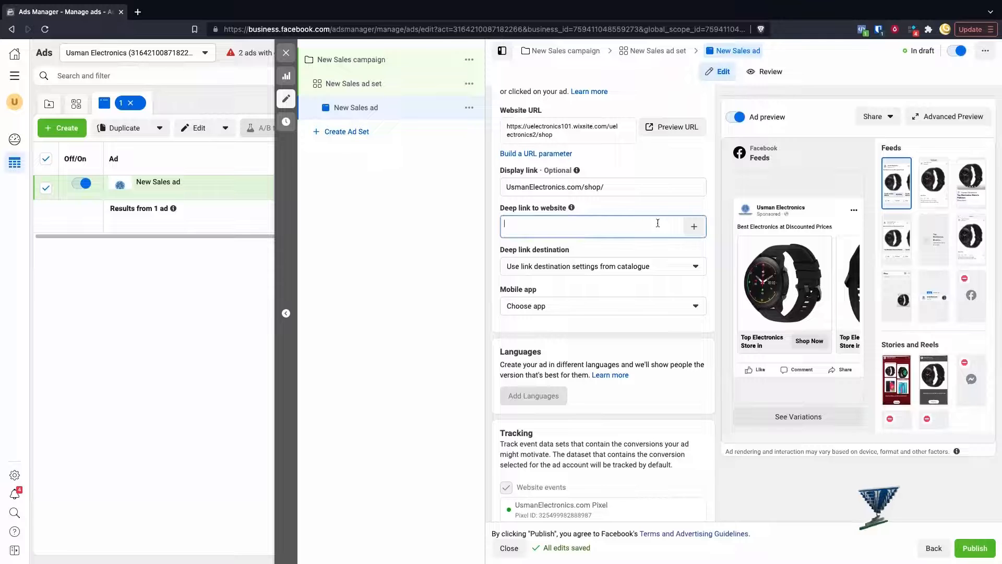
click(694, 227)
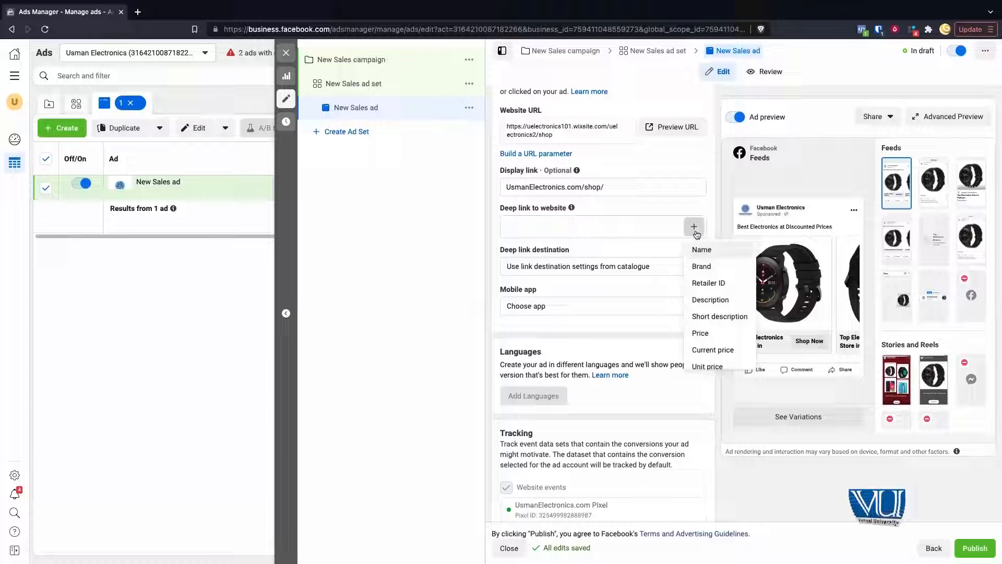
click(630, 246)
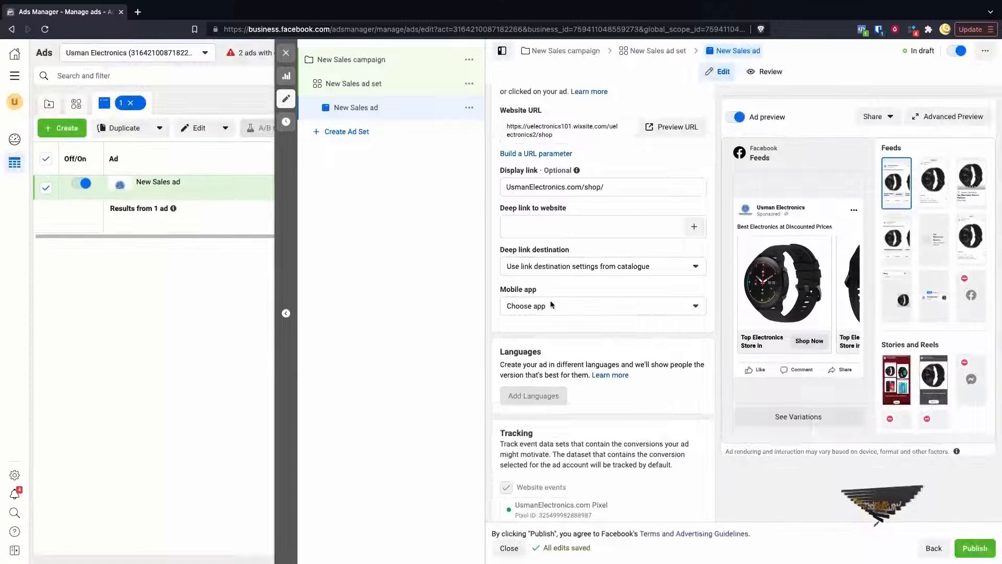
scroll(548, 300, down, 1)
click(565, 262)
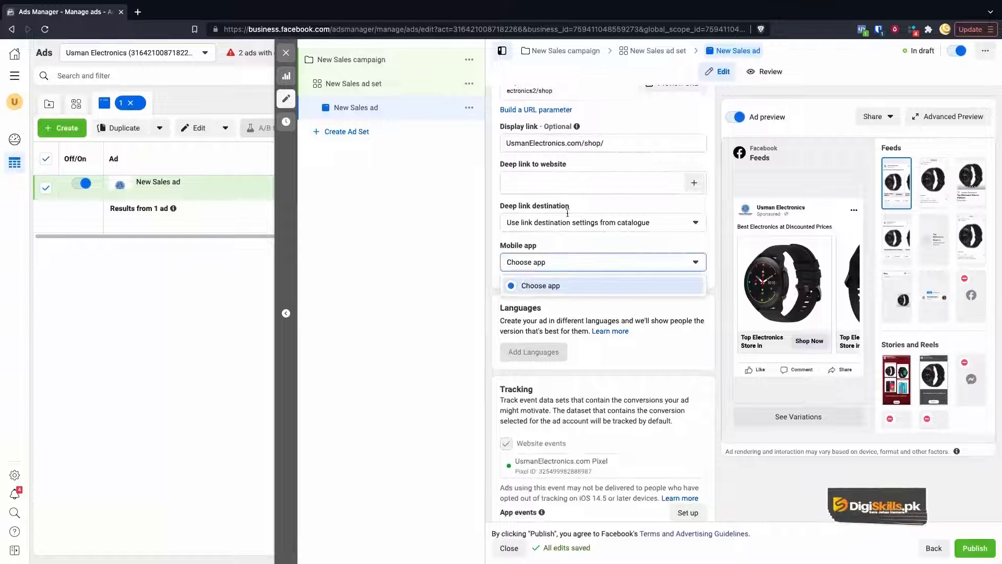
click(495, 216)
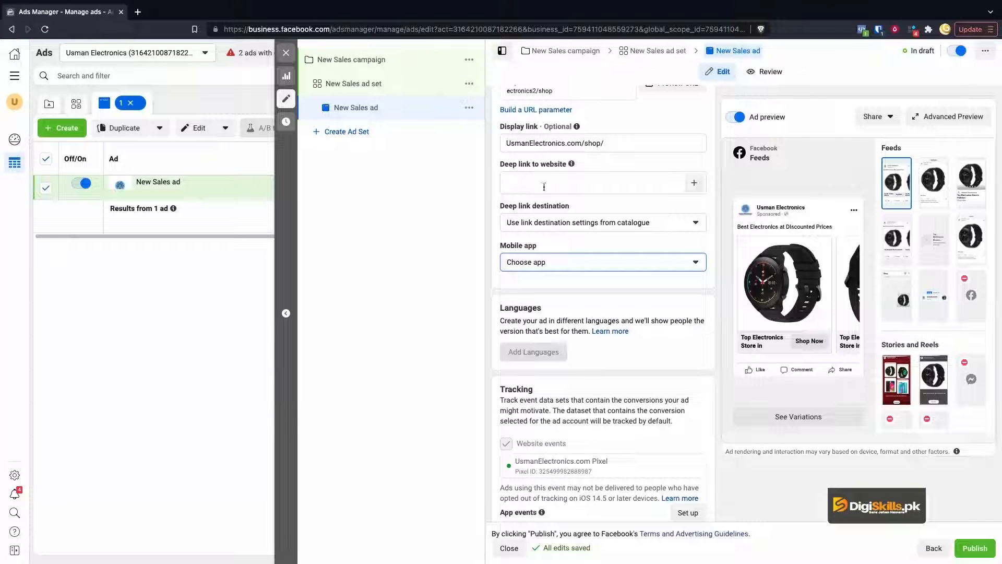
Review the ad's tracking settings, including the website events pixel, app events, offline events and URL parameters.
scroll(574, 271, down, 2)
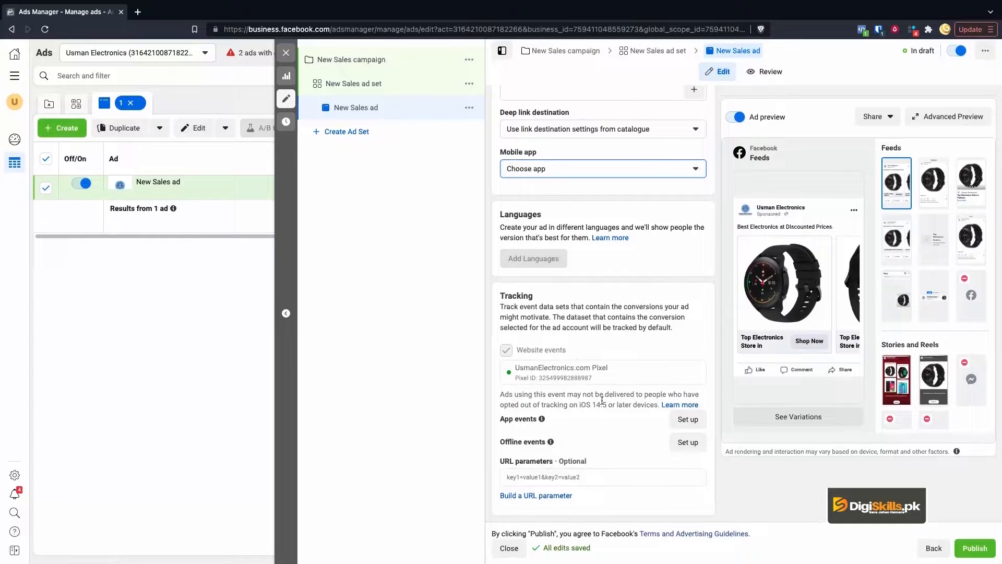
scroll(603, 401, up, 5)
scroll(539, 336, up, 1)
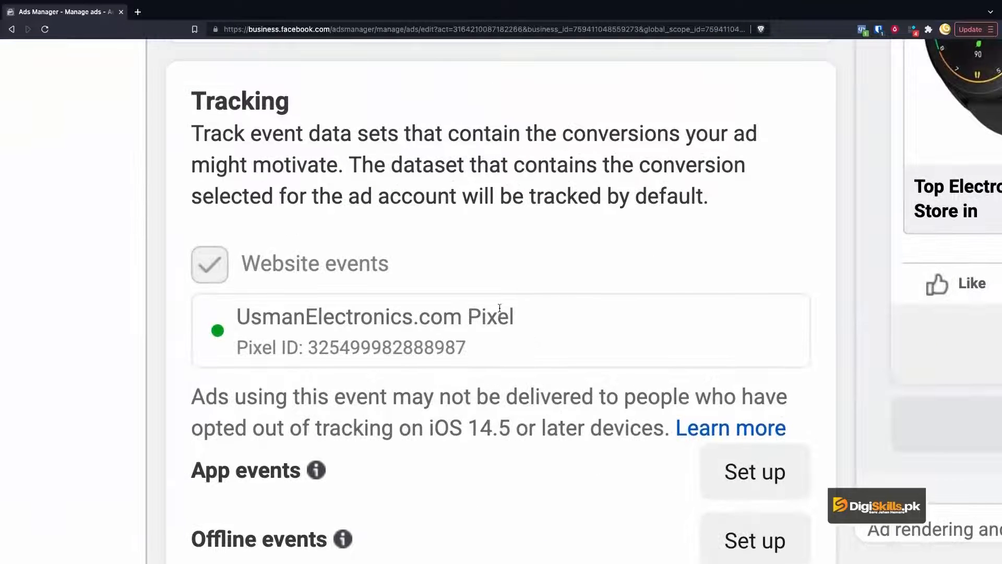
Recheck the website events pixel selected for tracking, and look over the whole ad setup from the ad name to the URL parameters.
scroll(499, 308, down, 1)
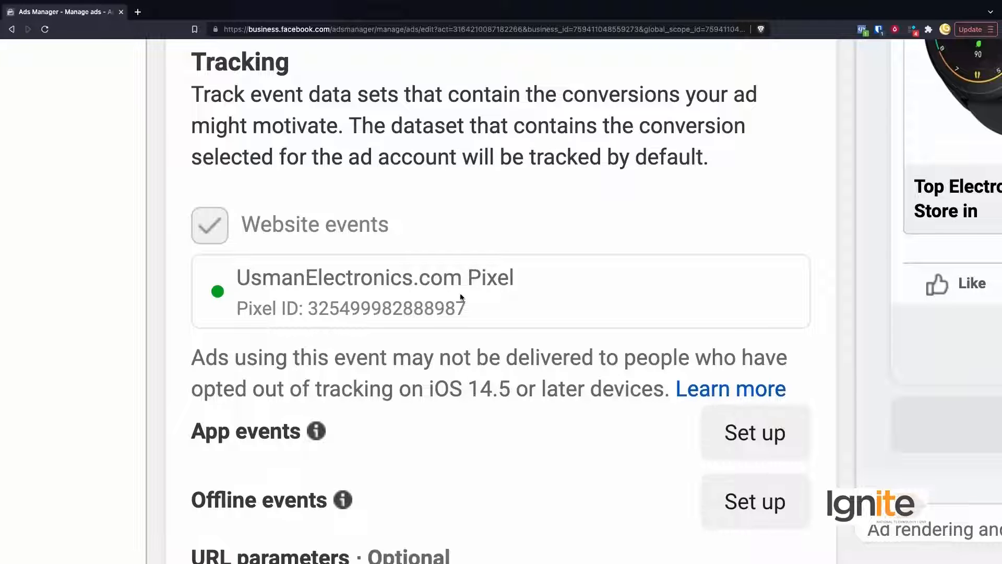
scroll(519, 224, up, 15)
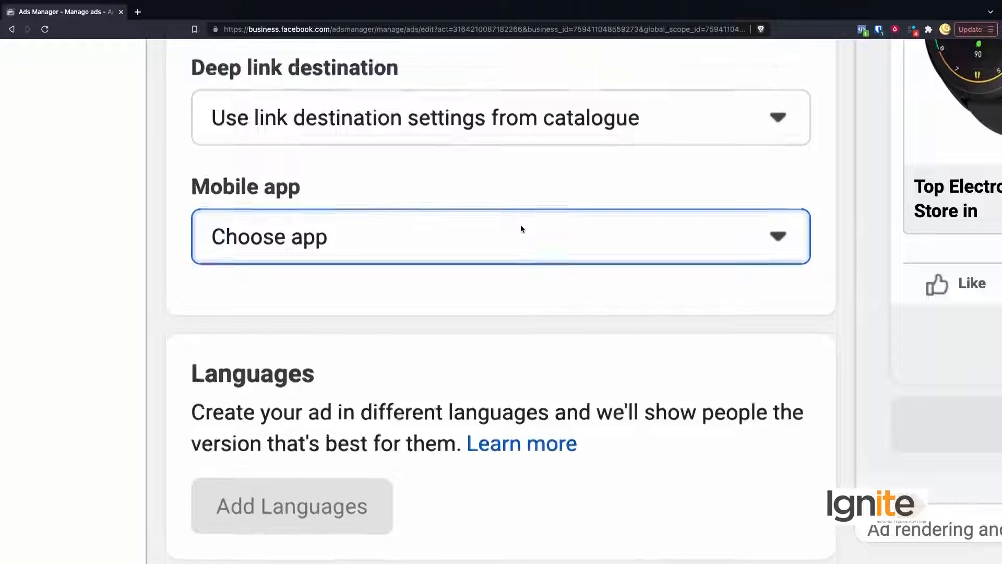
scroll(485, 262, down, 15)
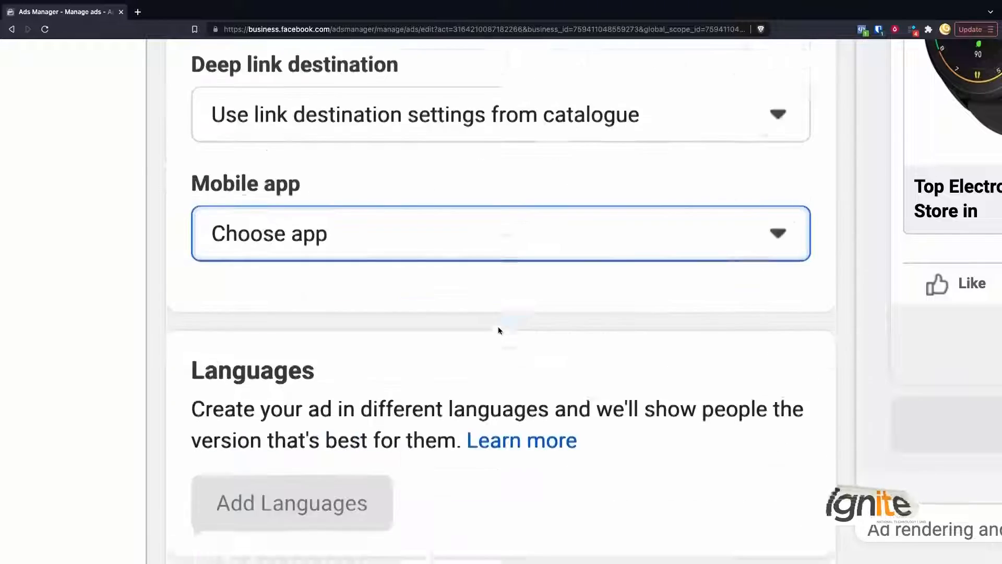
scroll(437, 451, down, 1)
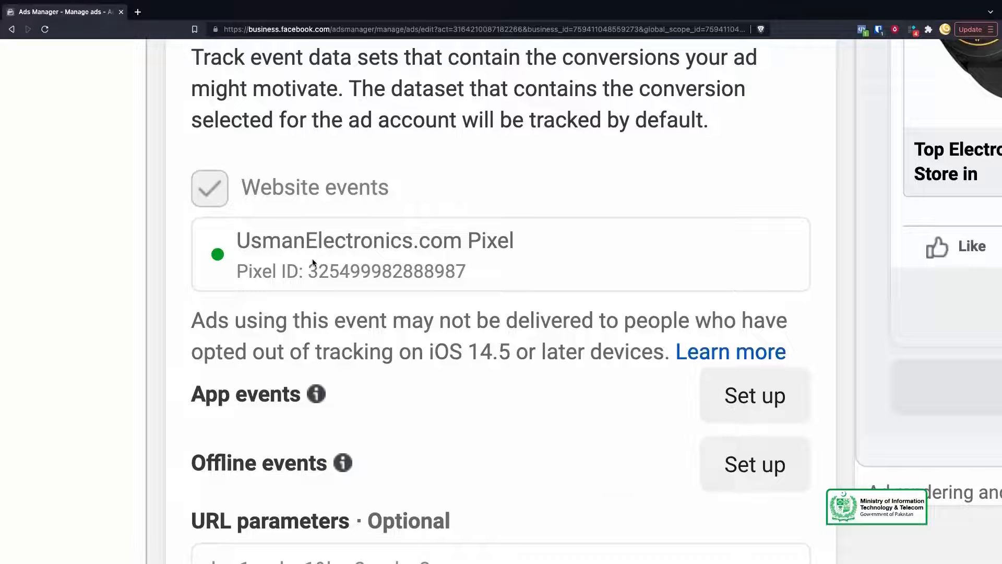
scroll(313, 262, down, 5)
scroll(554, 327, up, 20)
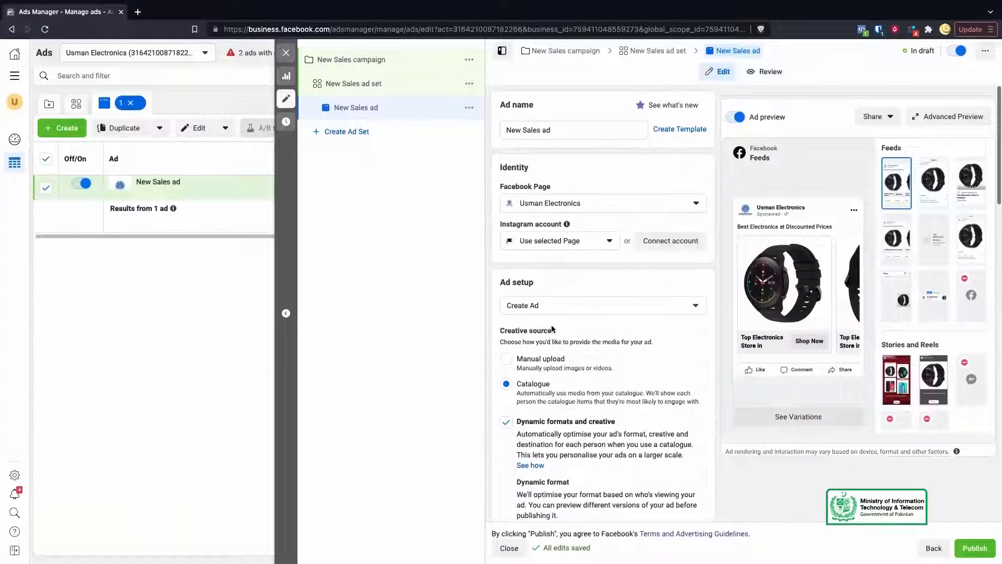
scroll(624, 356, down, 15)
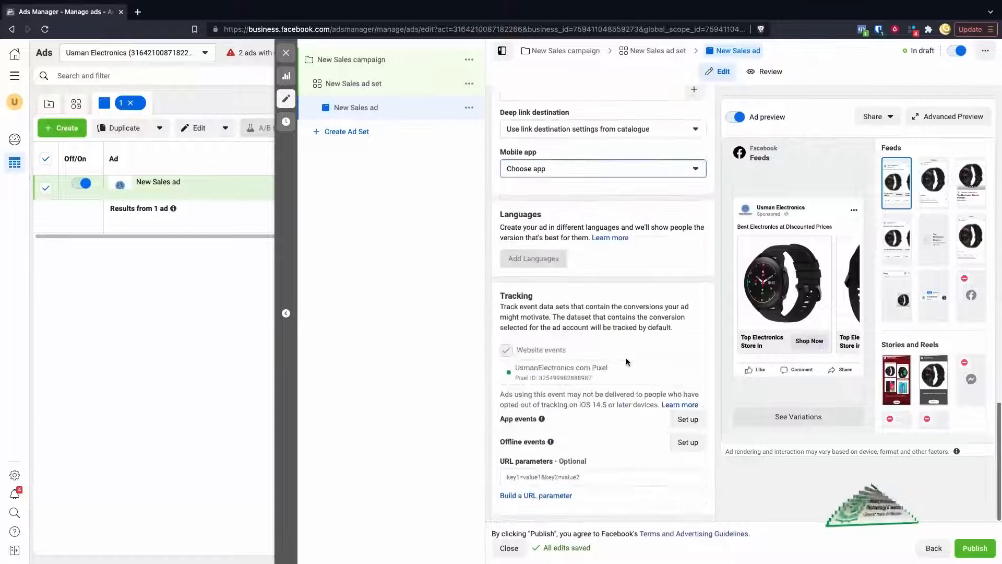